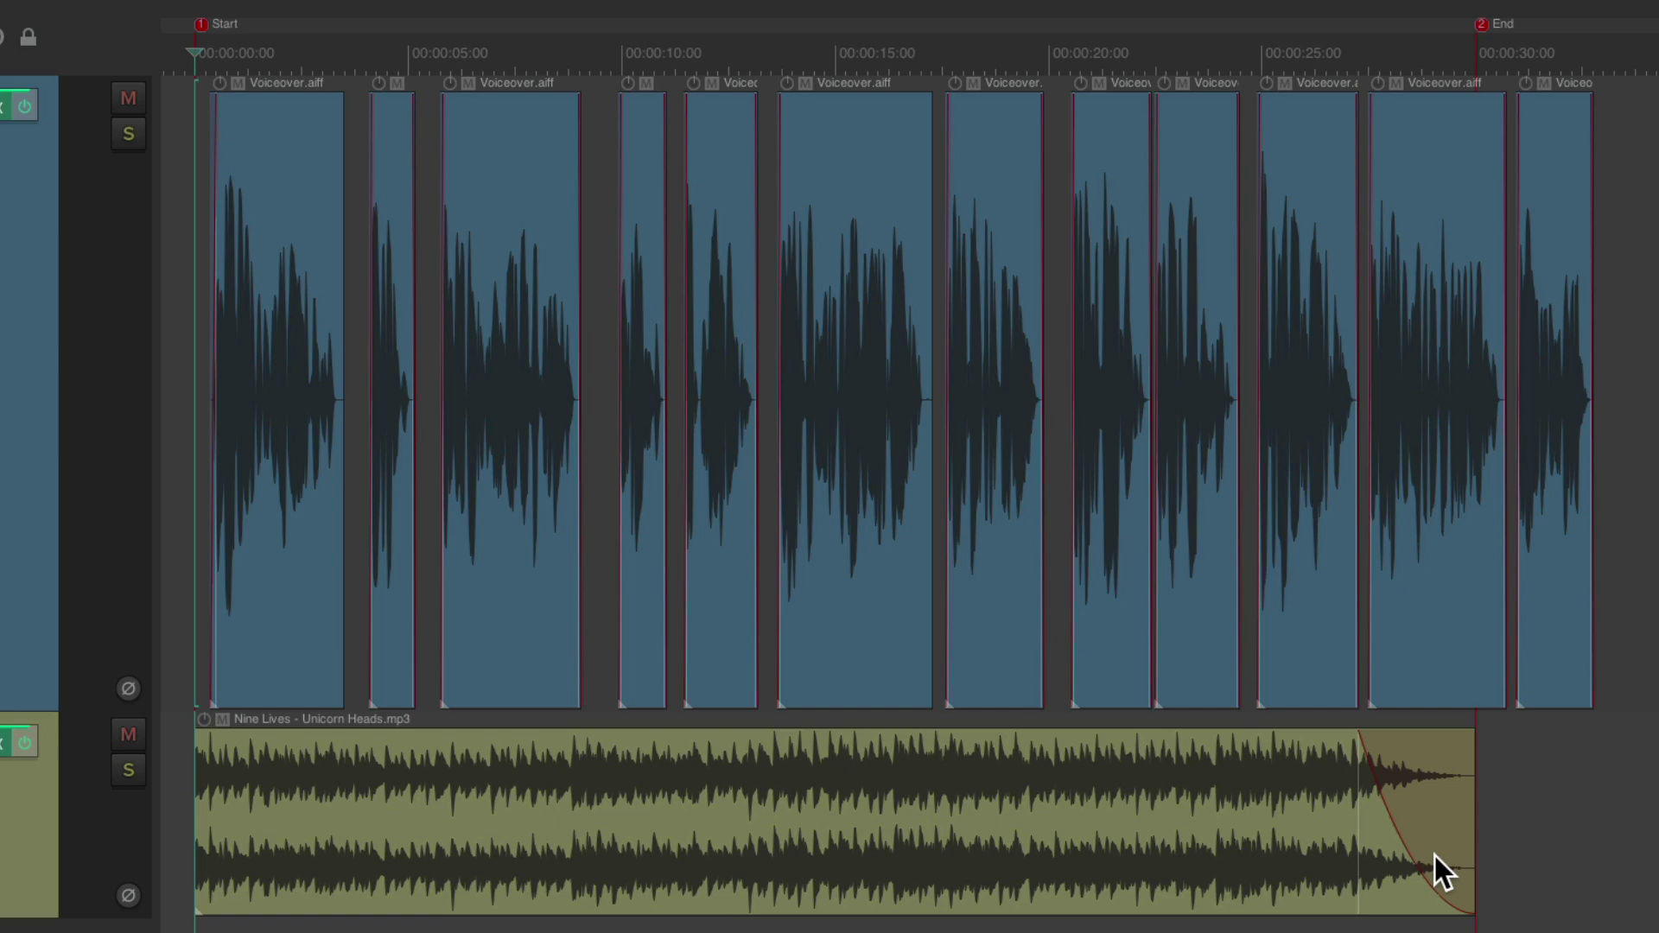
# - Play the project, then marquee-select all the Voiceover.aiff clips on the top track
pyautogui.press('space')
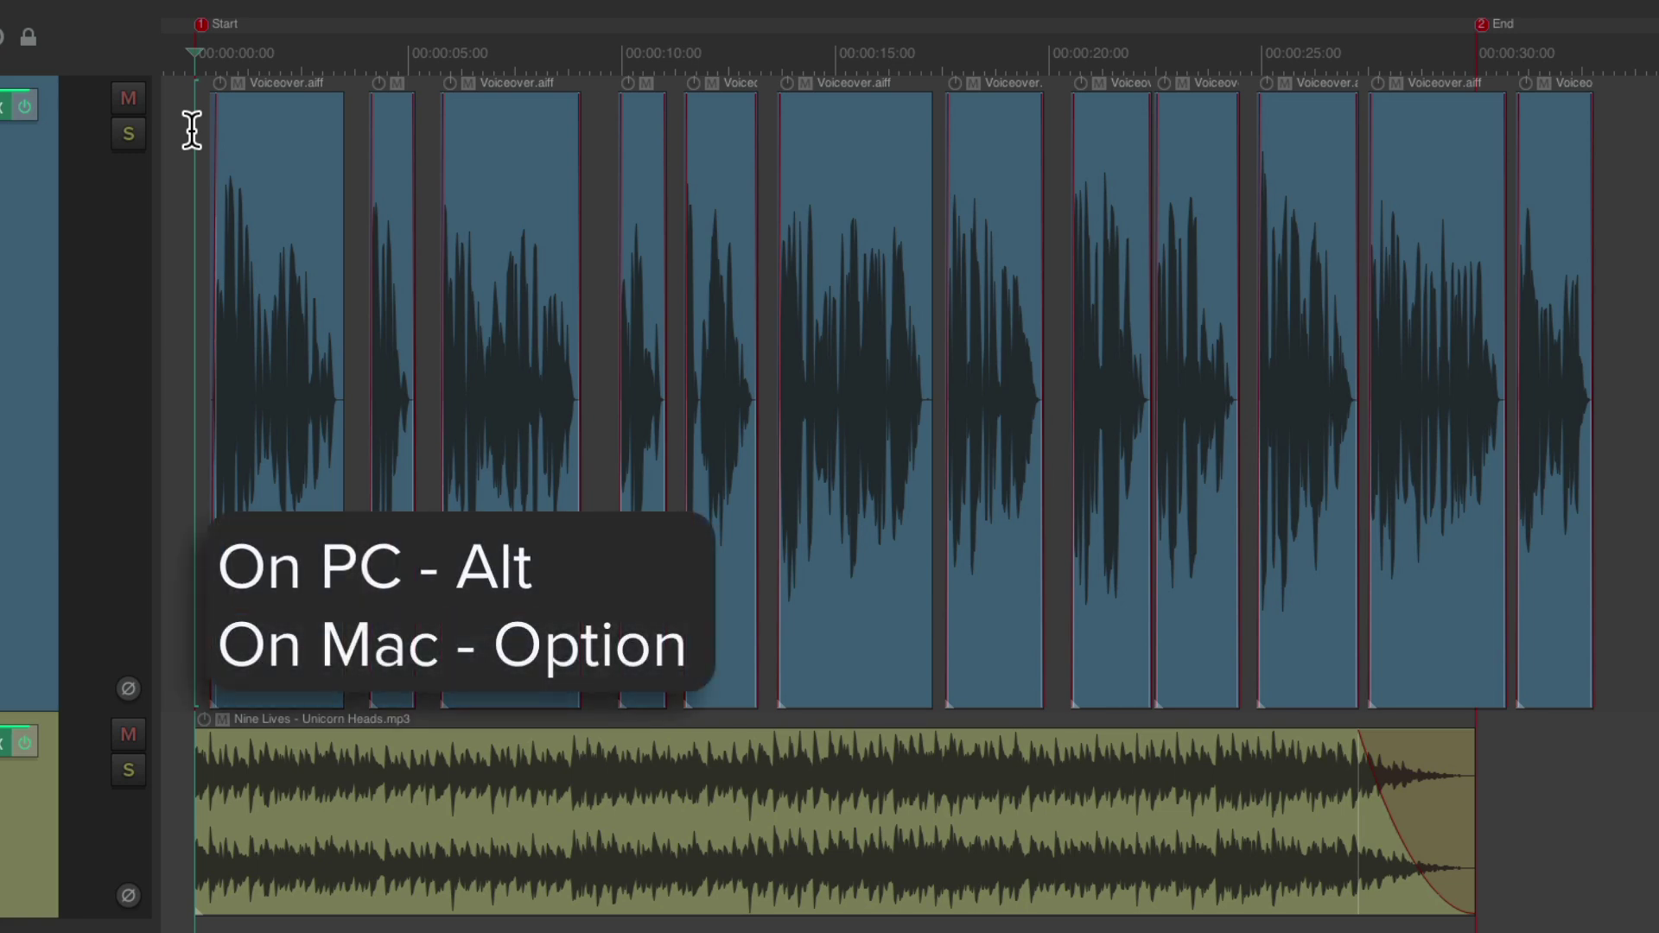
pyautogui.press('alt')
pyautogui.moveTo(194, 131); pyautogui.dragTo(1612, 209)
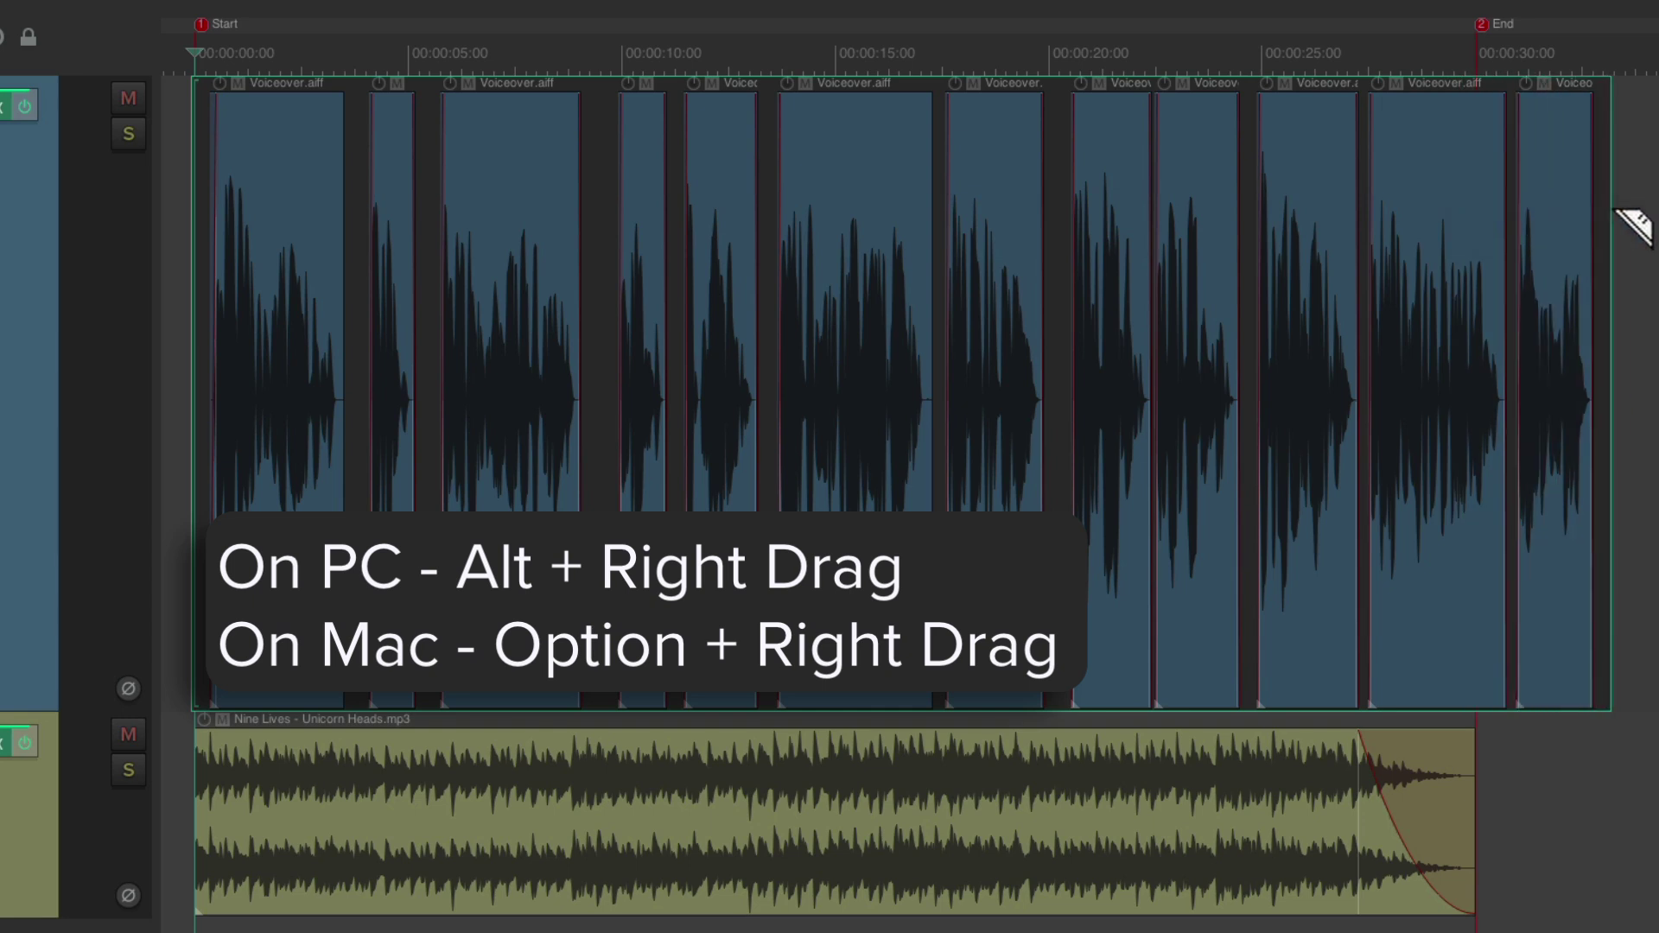
pyautogui.moveTo(1633, 226); pyautogui.dragTo(1512, 258)
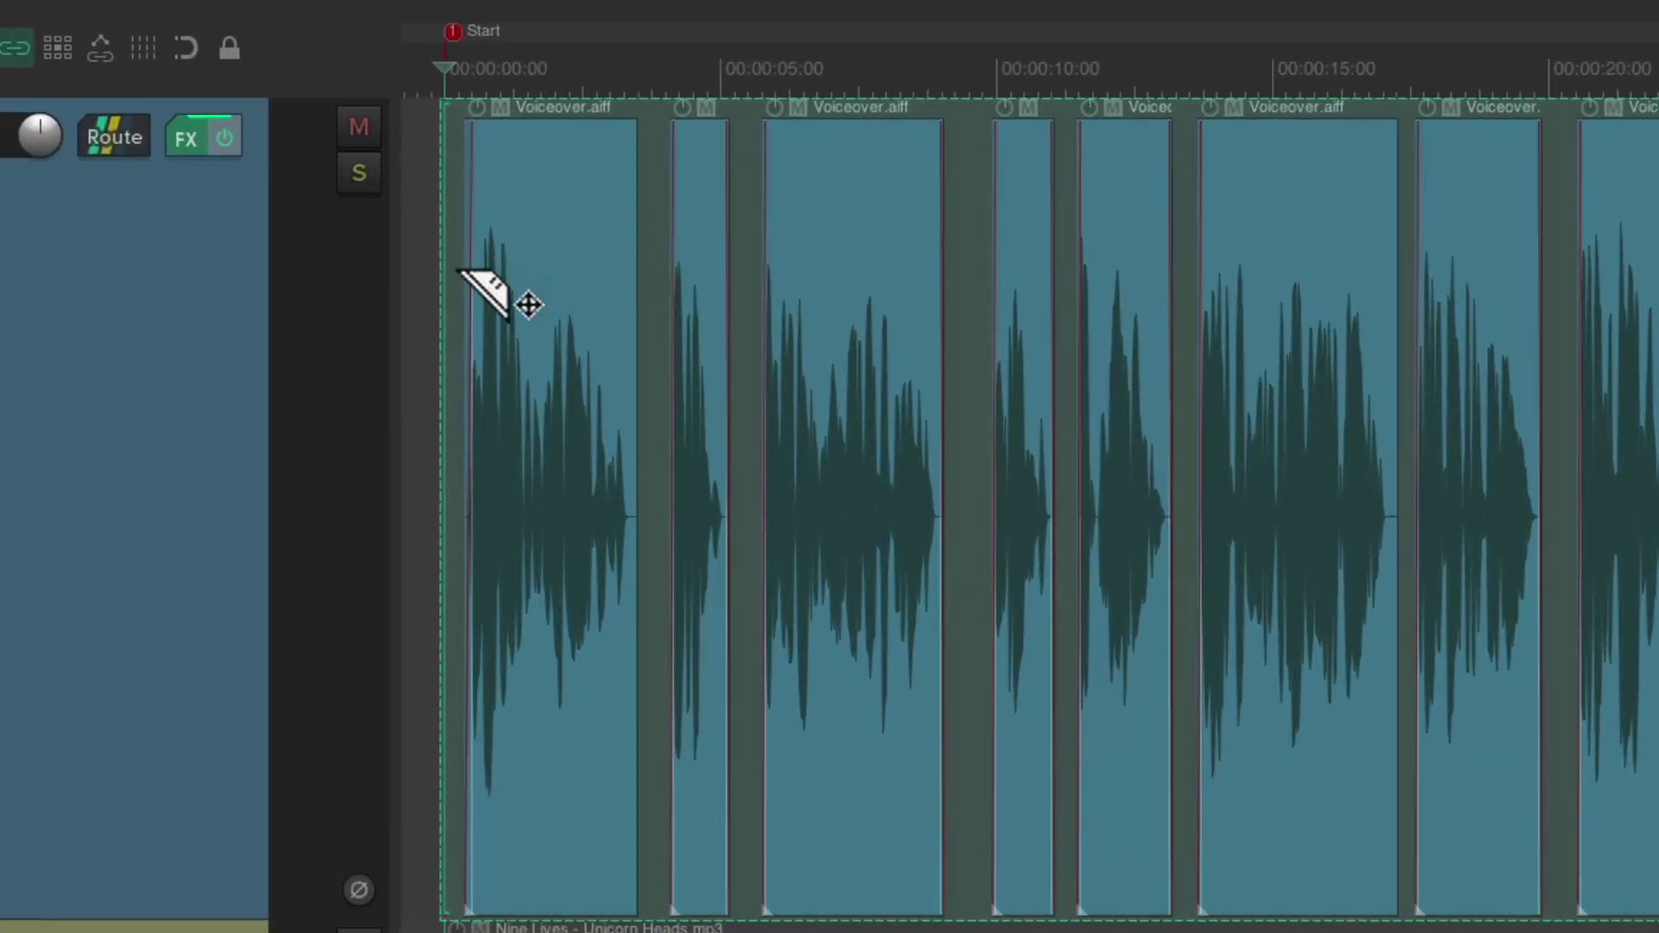
pyautogui.scroll(5, 174, 337)
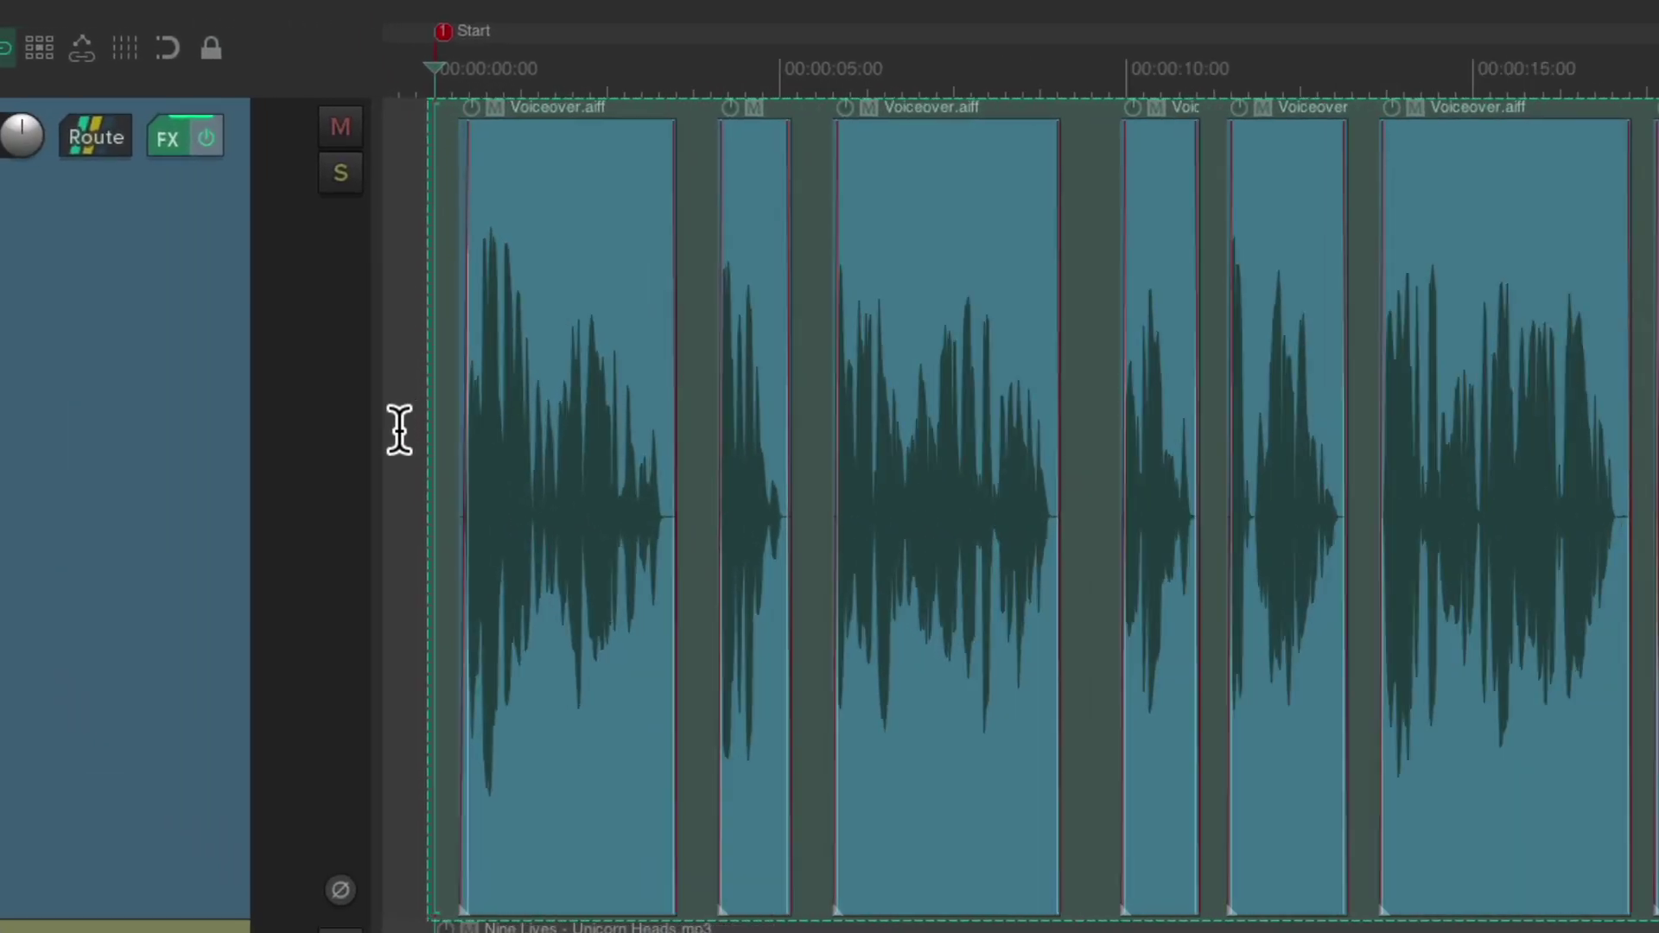
pyautogui.scroll(2, 325, 430)
pyautogui.moveTo(644, 536); pyautogui.dragTo(968, 538)
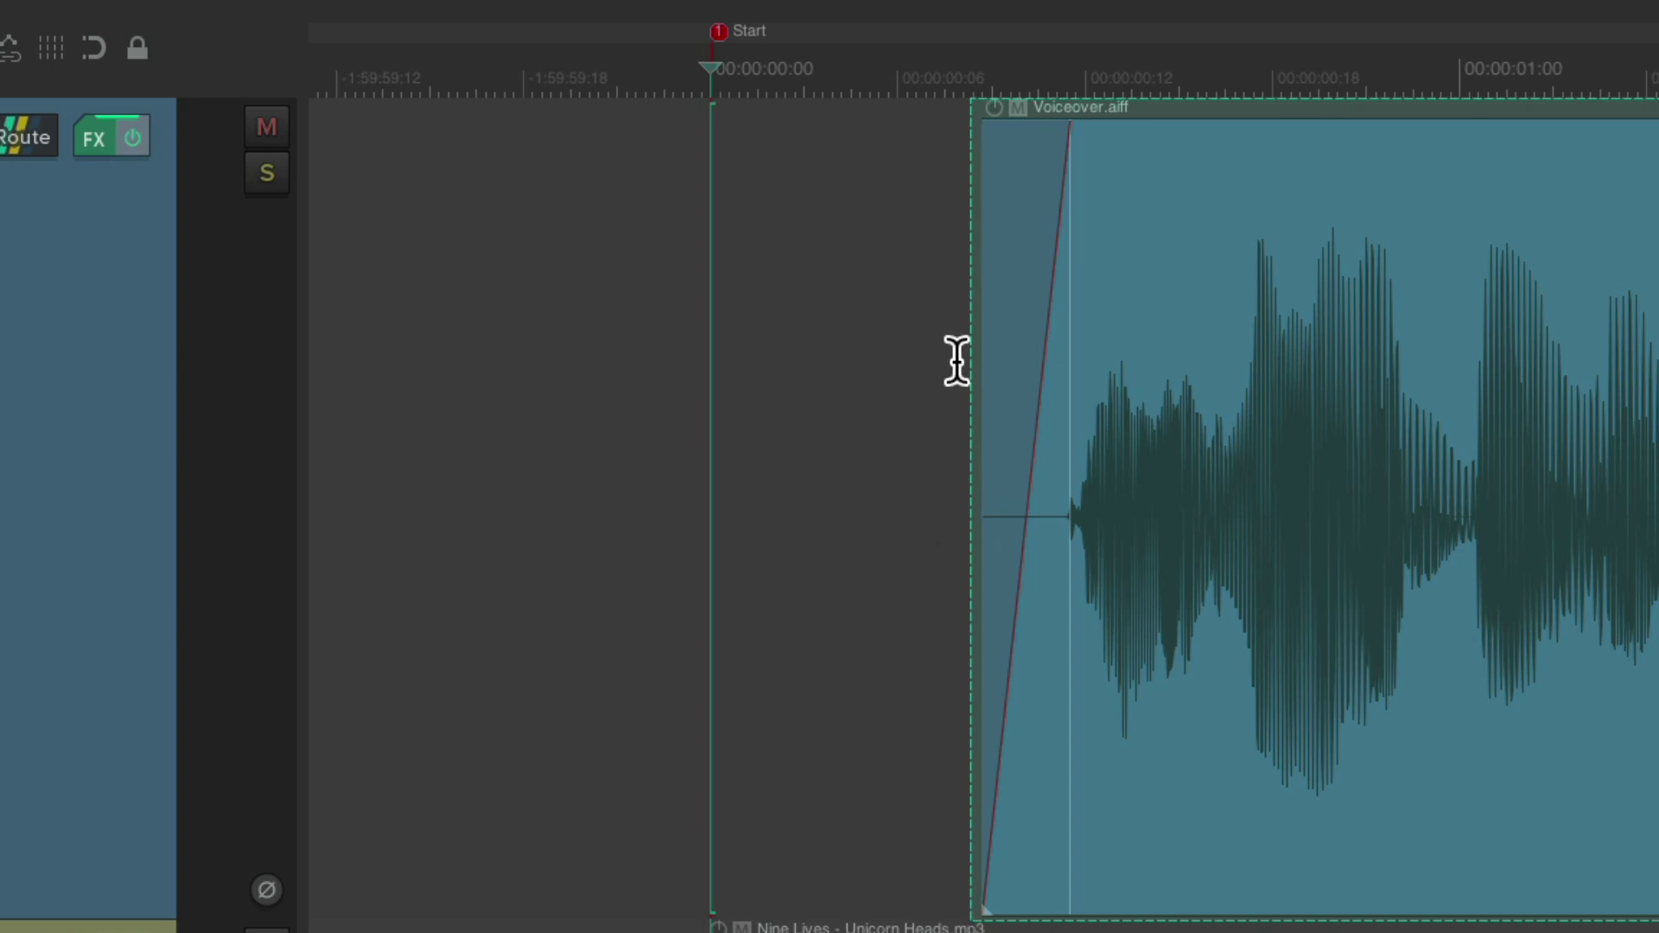
pyautogui.scroll(-10, 937, 608)
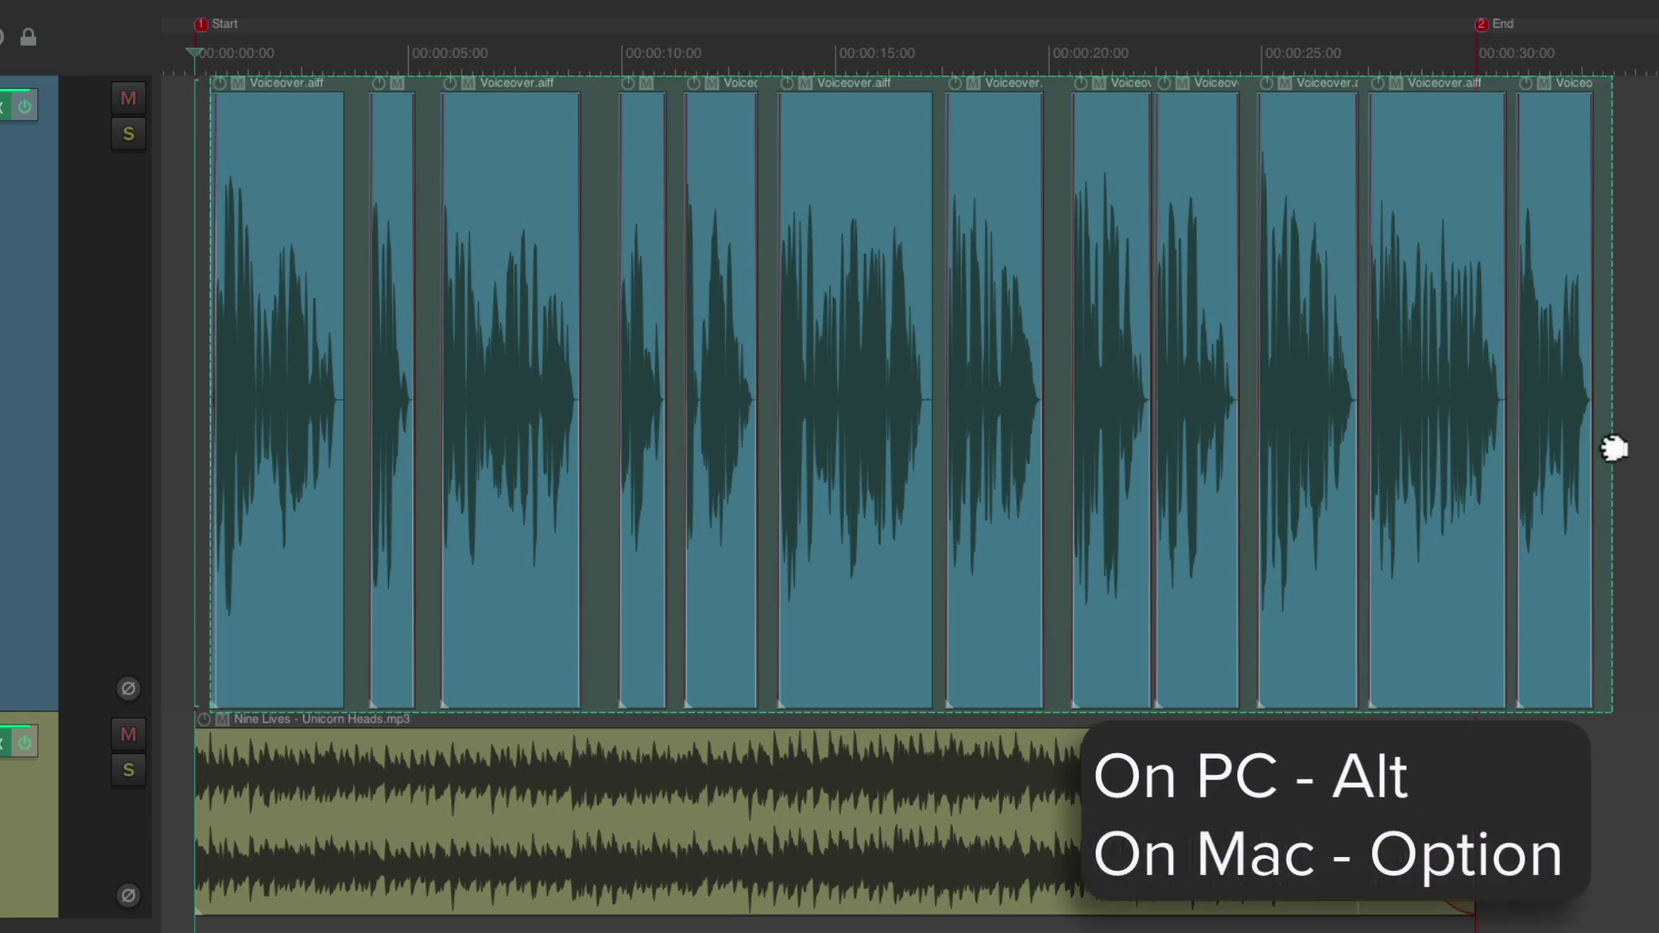
# - Time-stretch the selected voiceover clips to rate 1.161 so they end near 00:00:28, before End
pyautogui.moveTo(1614, 448); pyautogui.dragTo(1409, 461)
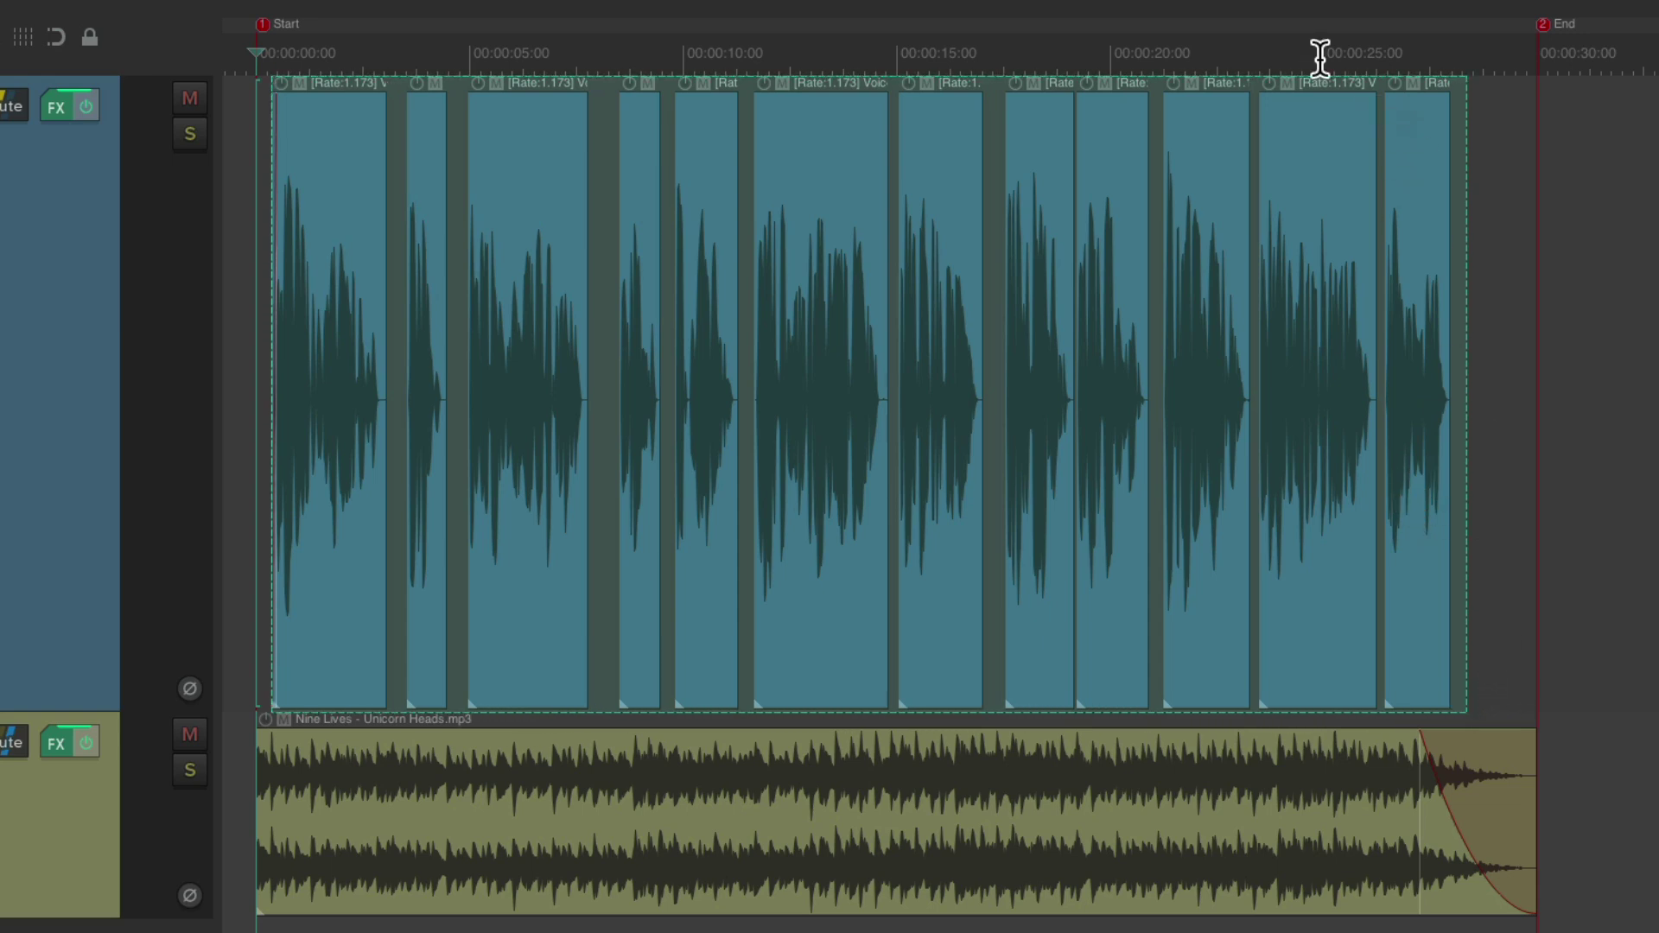
pyautogui.click(1252, 45)
pyautogui.press('space')
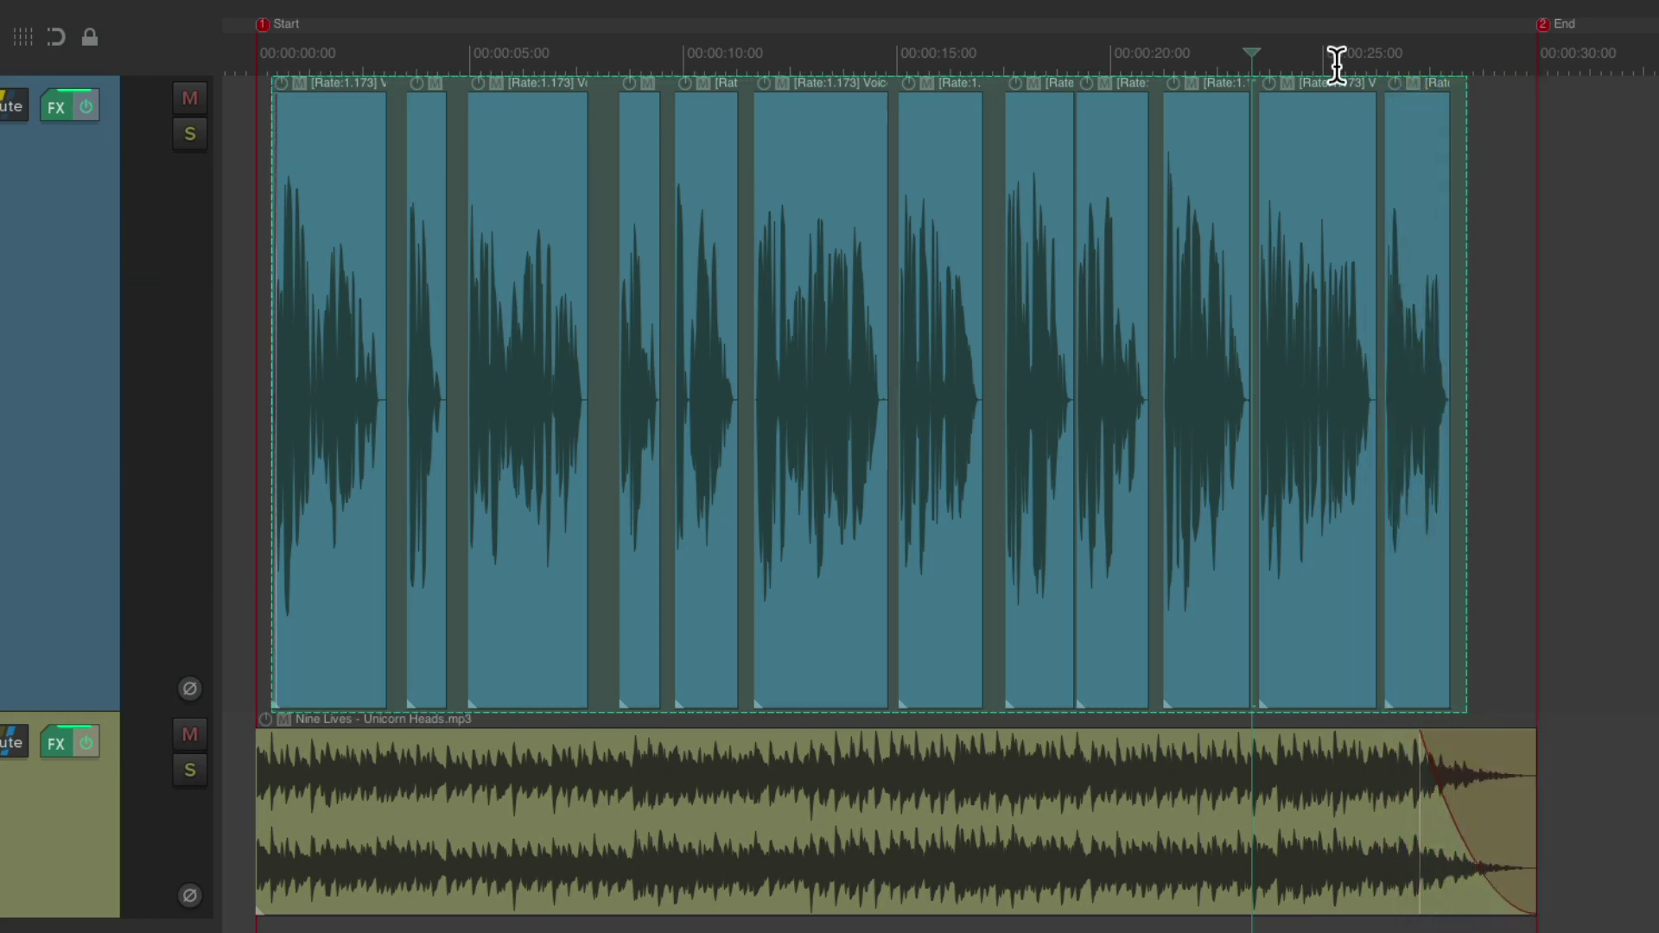
pyautogui.moveTo(1467, 359); pyautogui.dragTo(1480, 365)
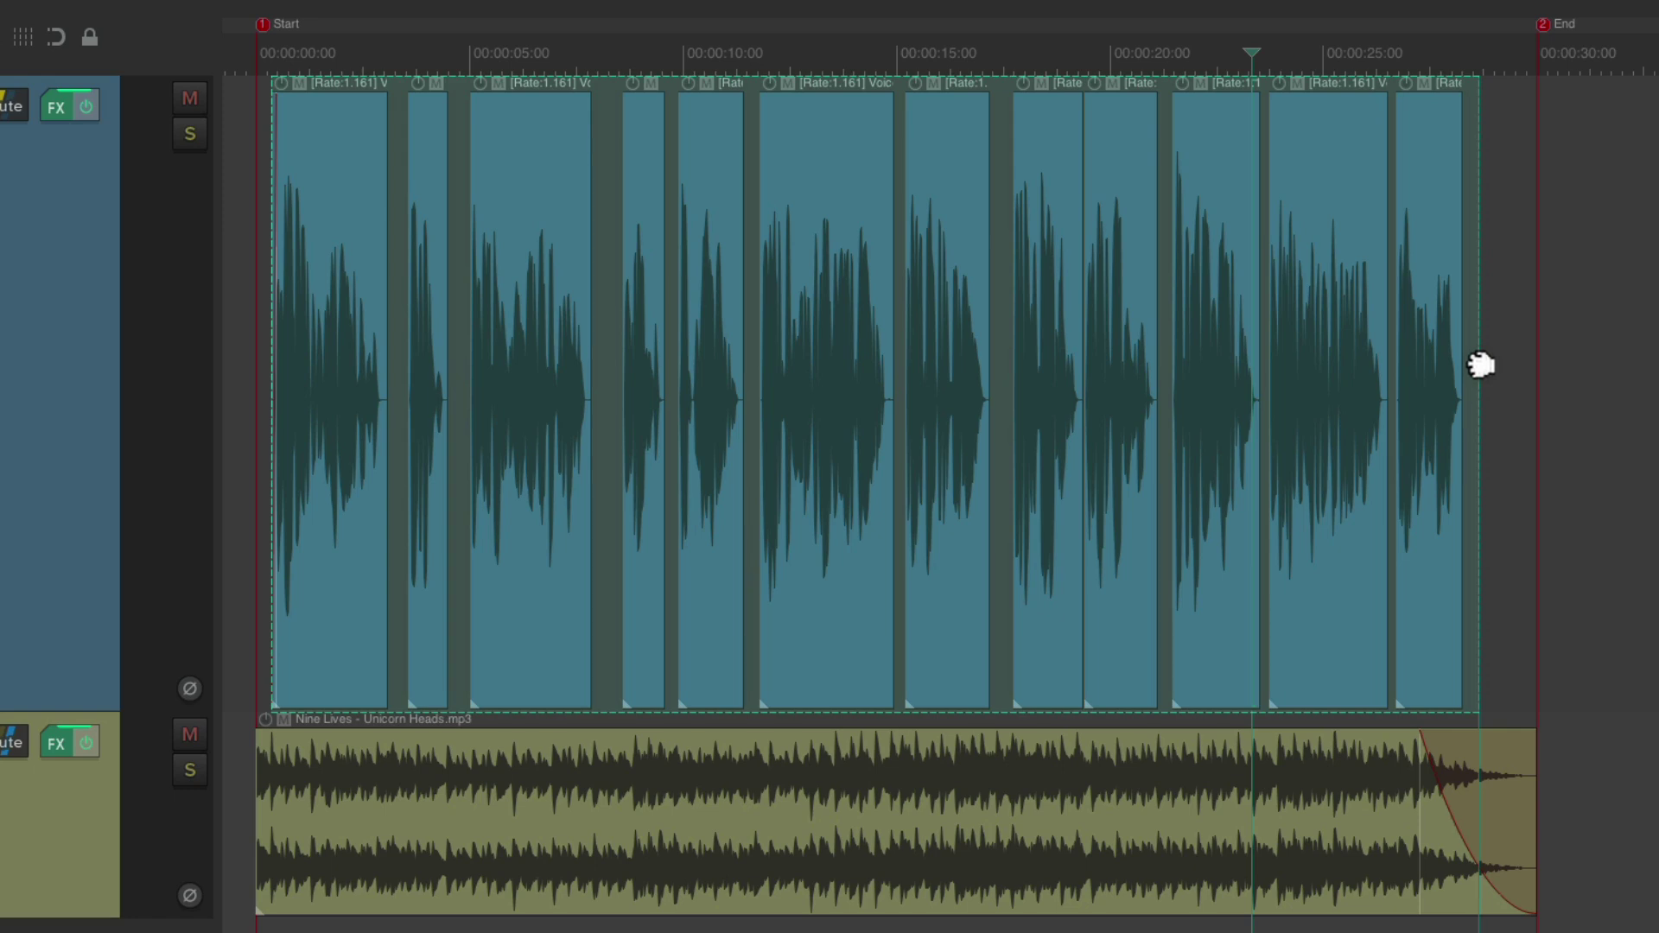
pyautogui.click(1378, 52)
pyautogui.press('space')
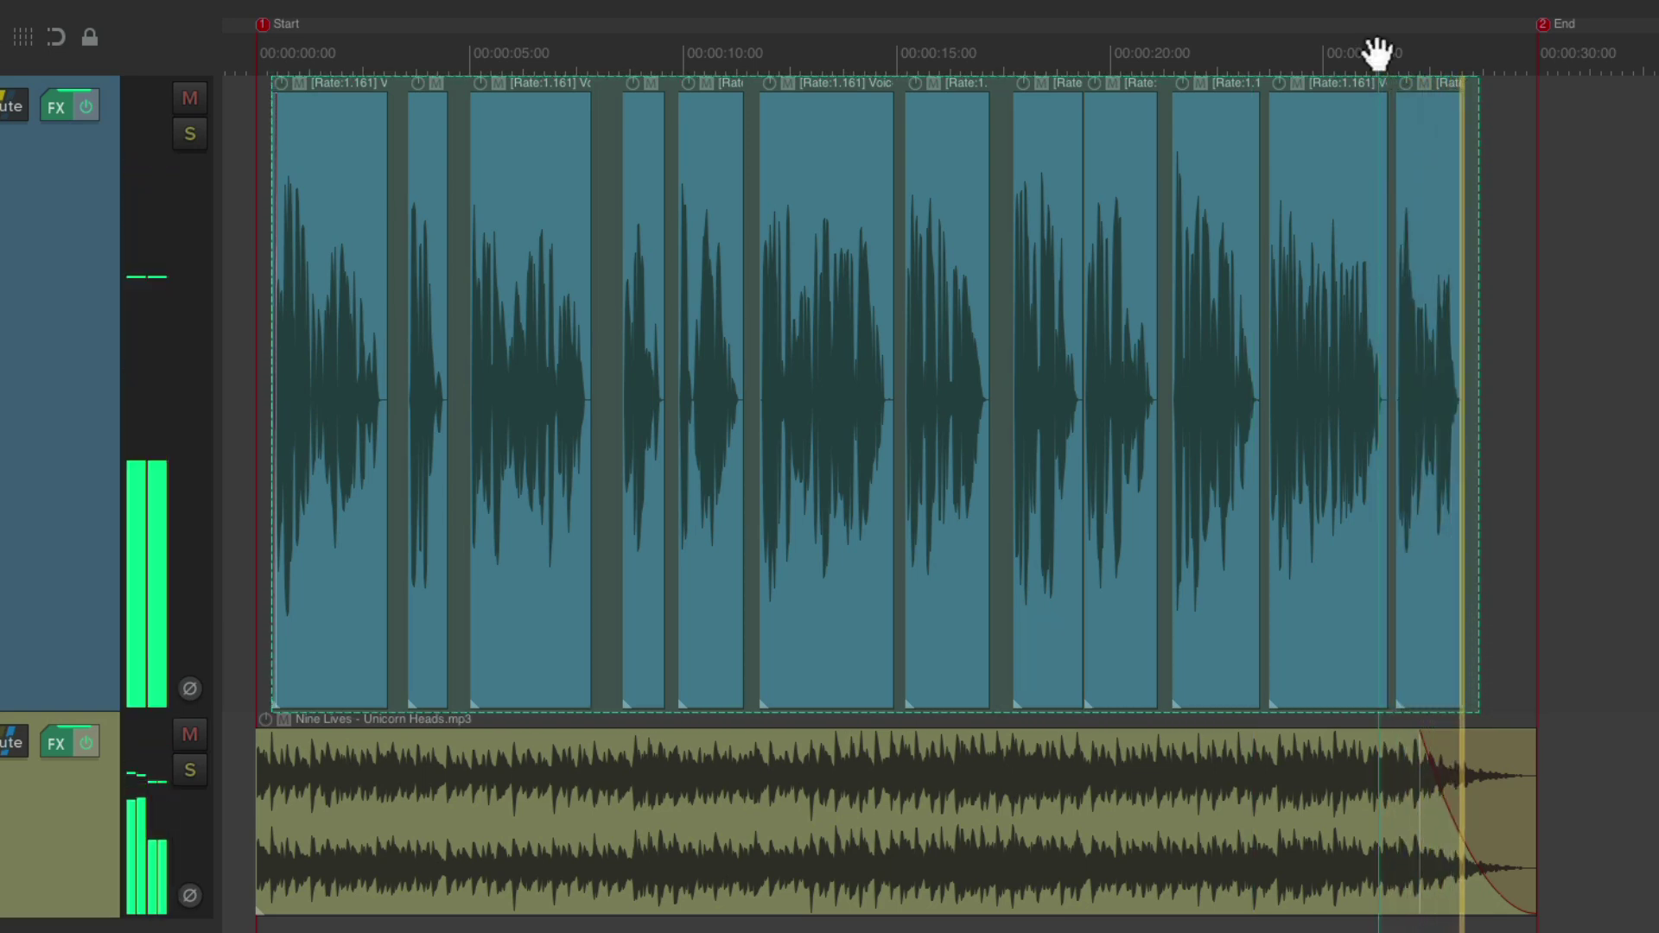
pyautogui.press('space')
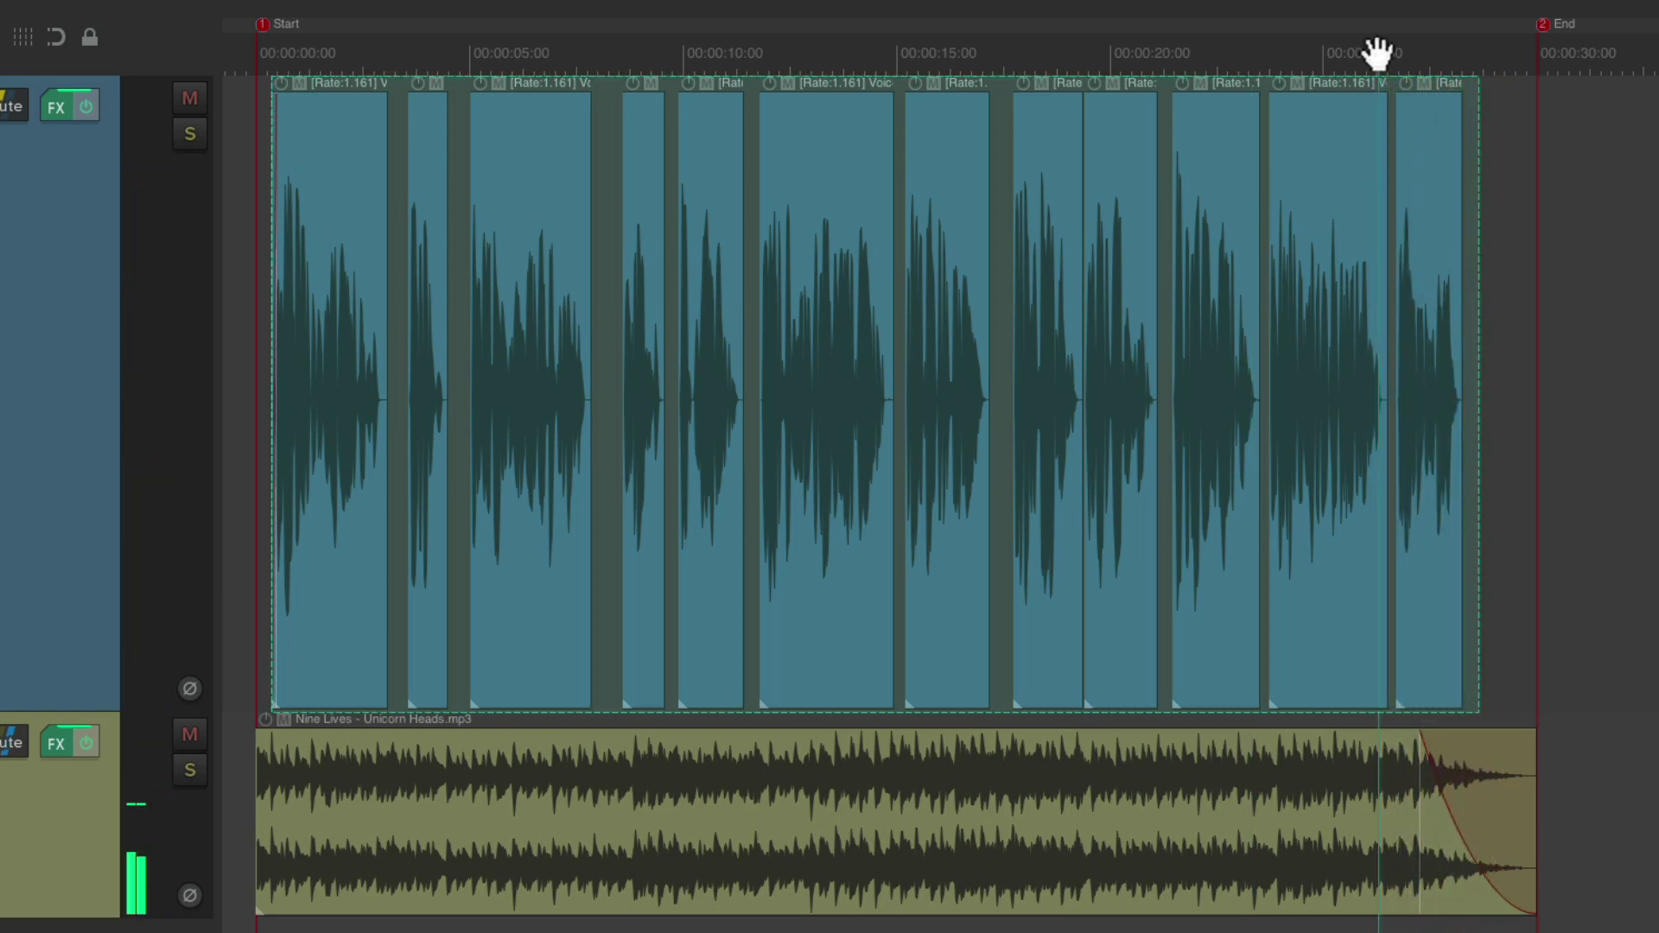
pyautogui.click(273, 24)
pyautogui.press('space')
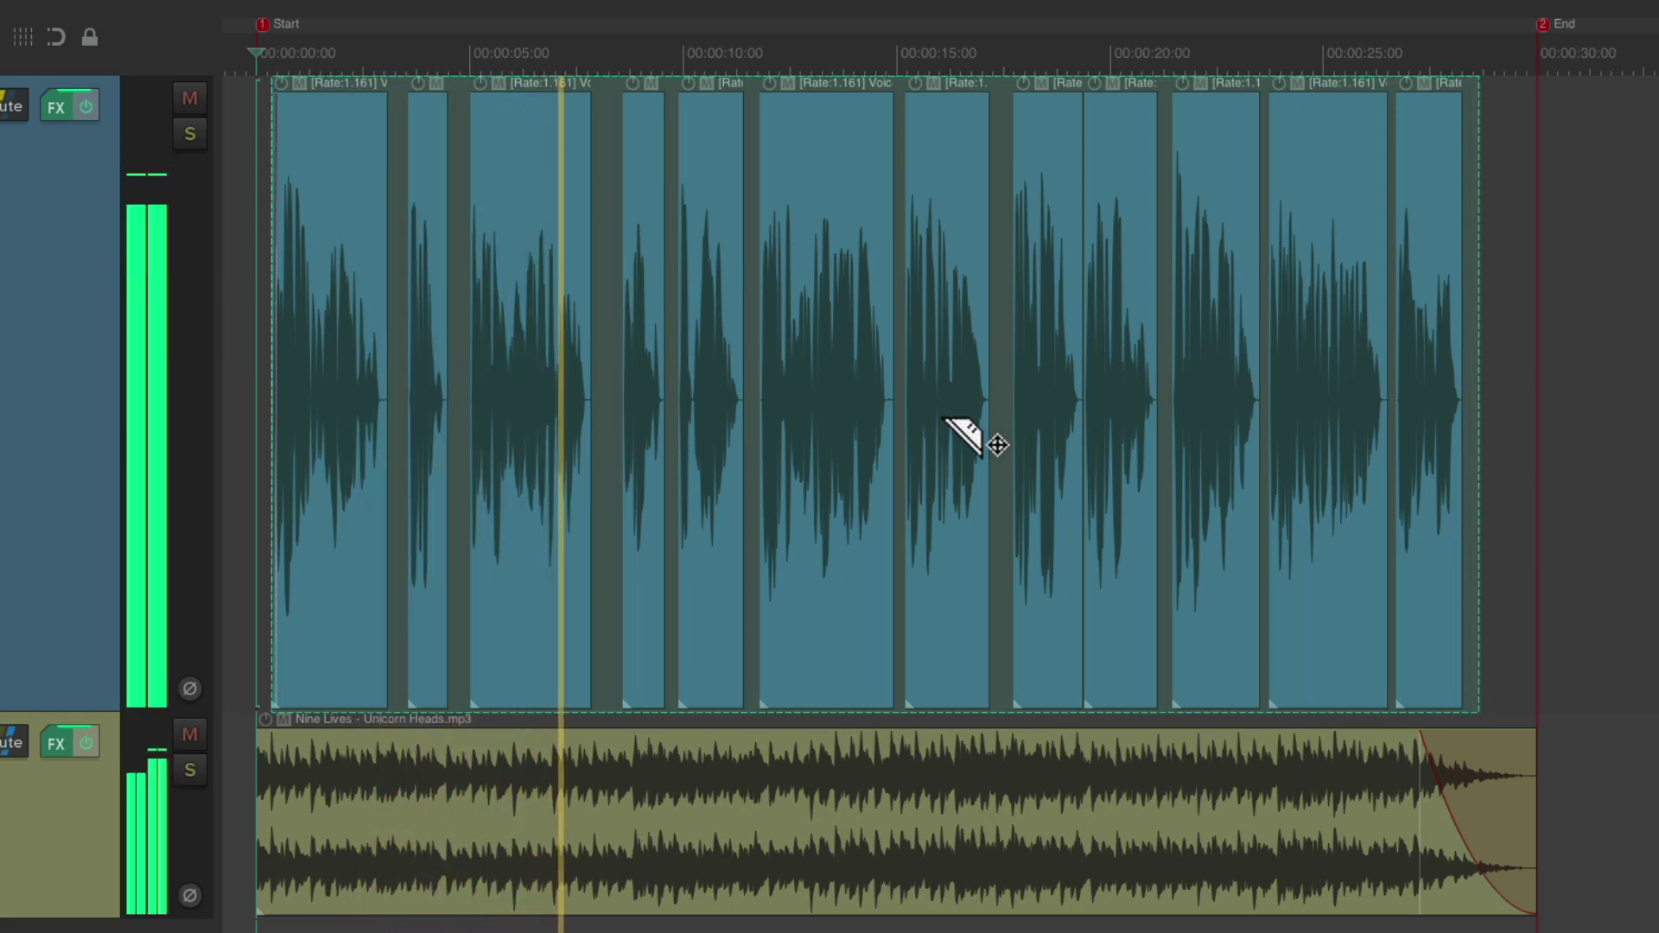
pyautogui.press('space')
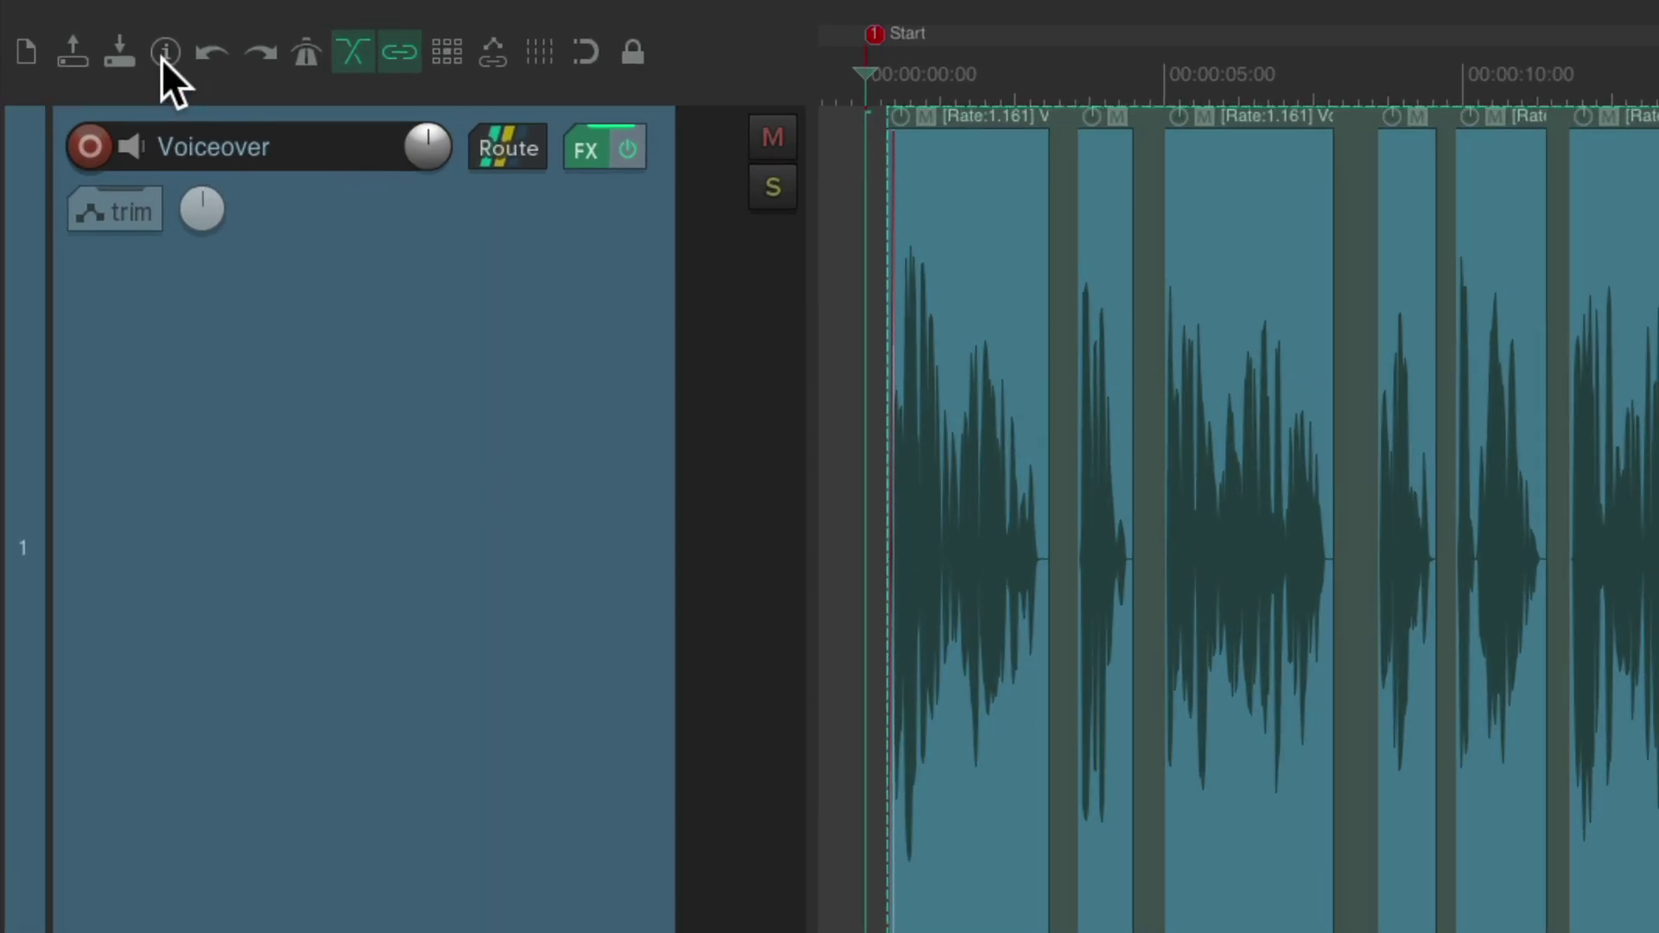
# - Set project stretching to élastique 3.3.3 Soloist, Speech parameter, and Tonal-optimized stretch markers
pyautogui.click(164, 54)
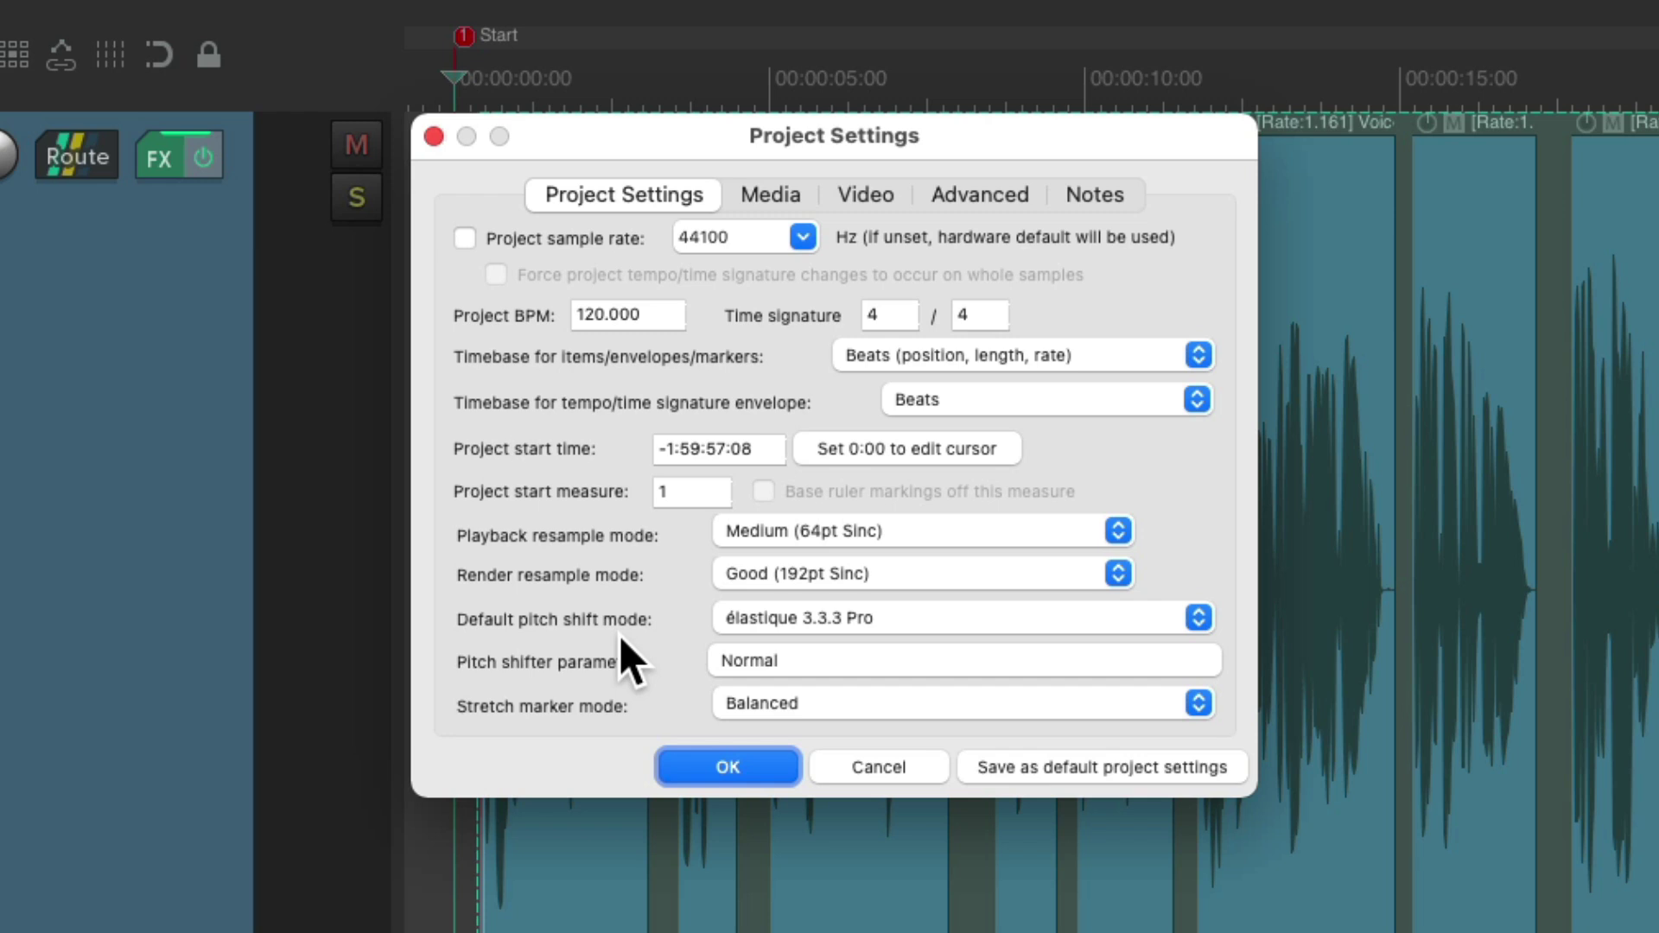
pyautogui.click(926, 617)
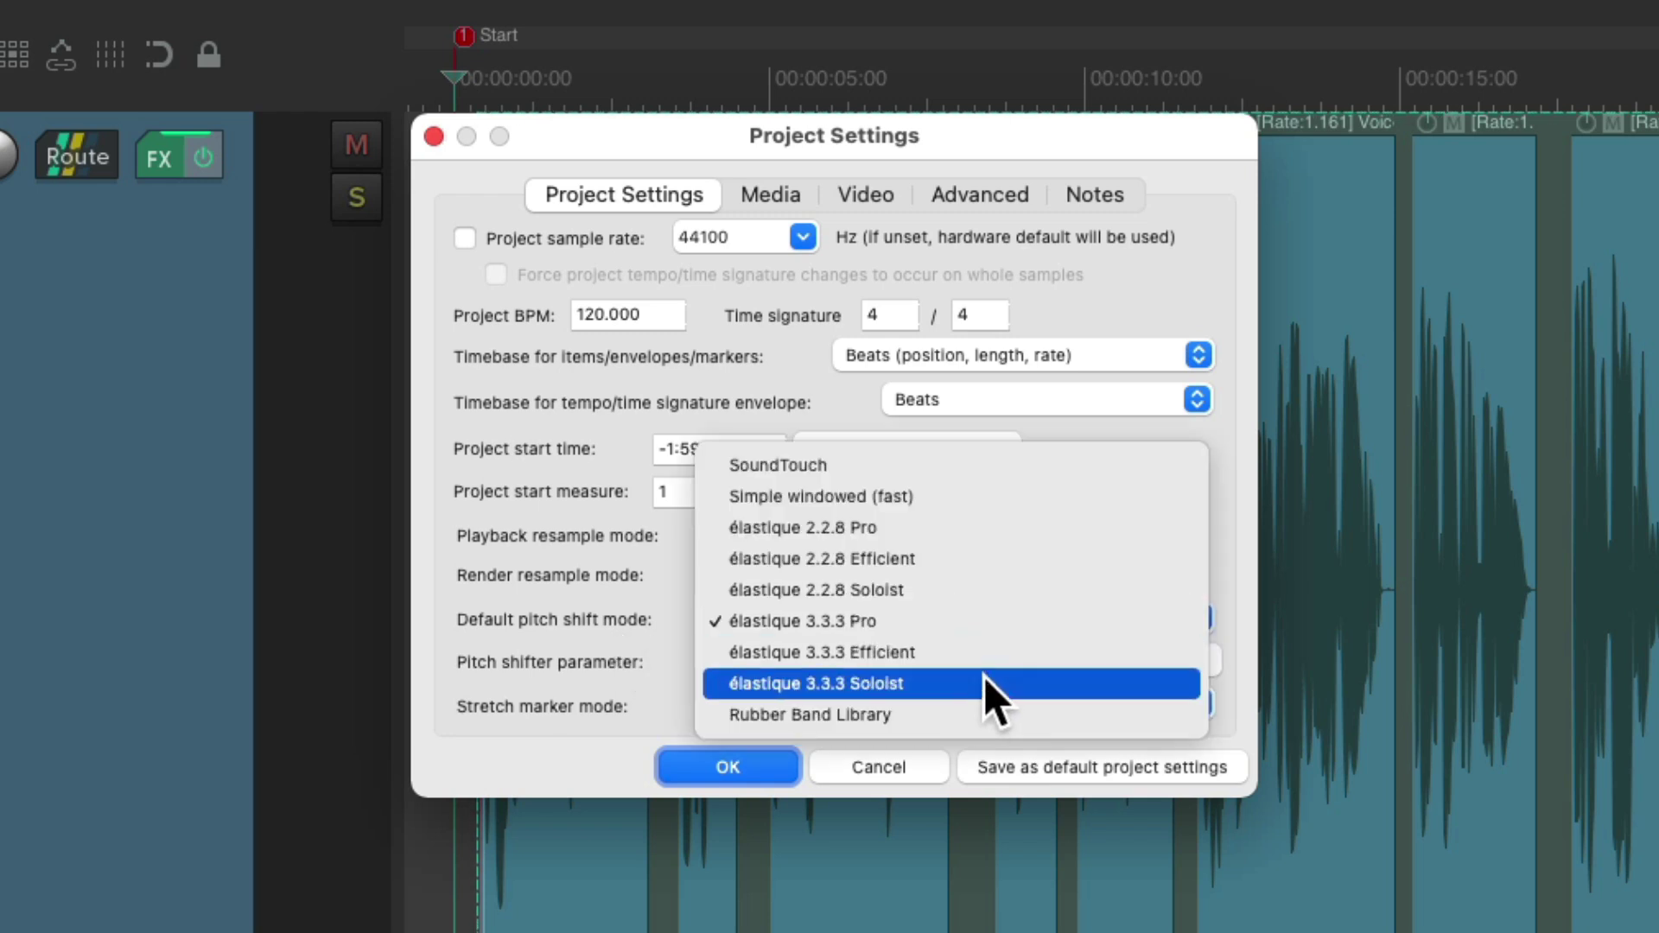
pyautogui.click(928, 686)
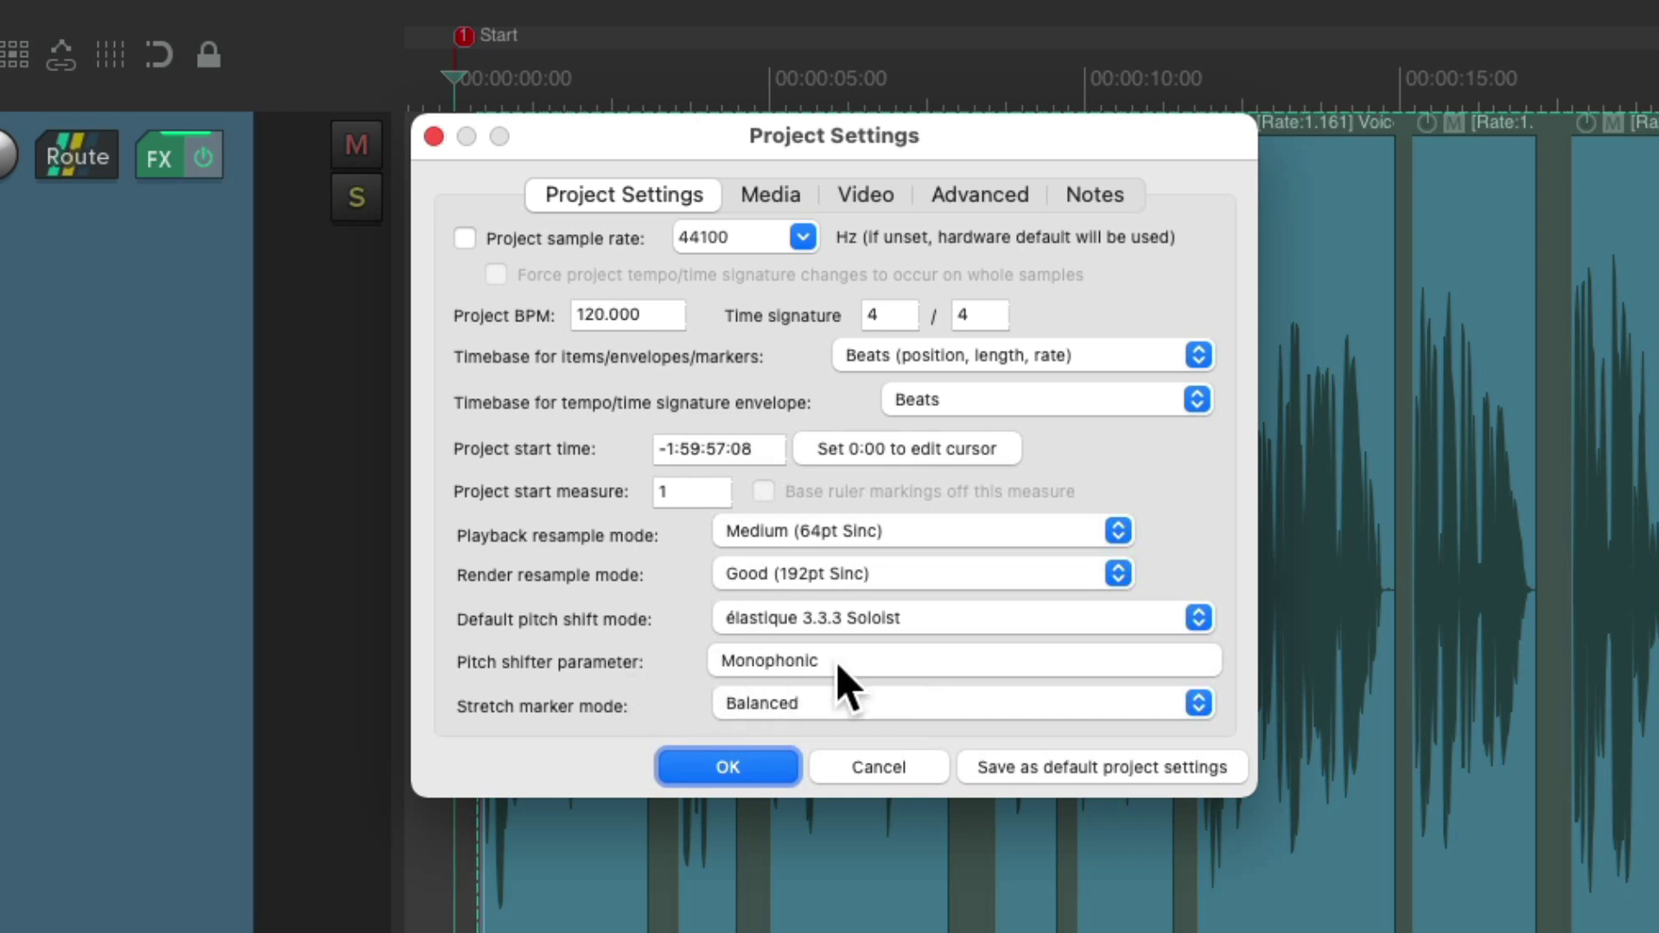
pyautogui.click(881, 659)
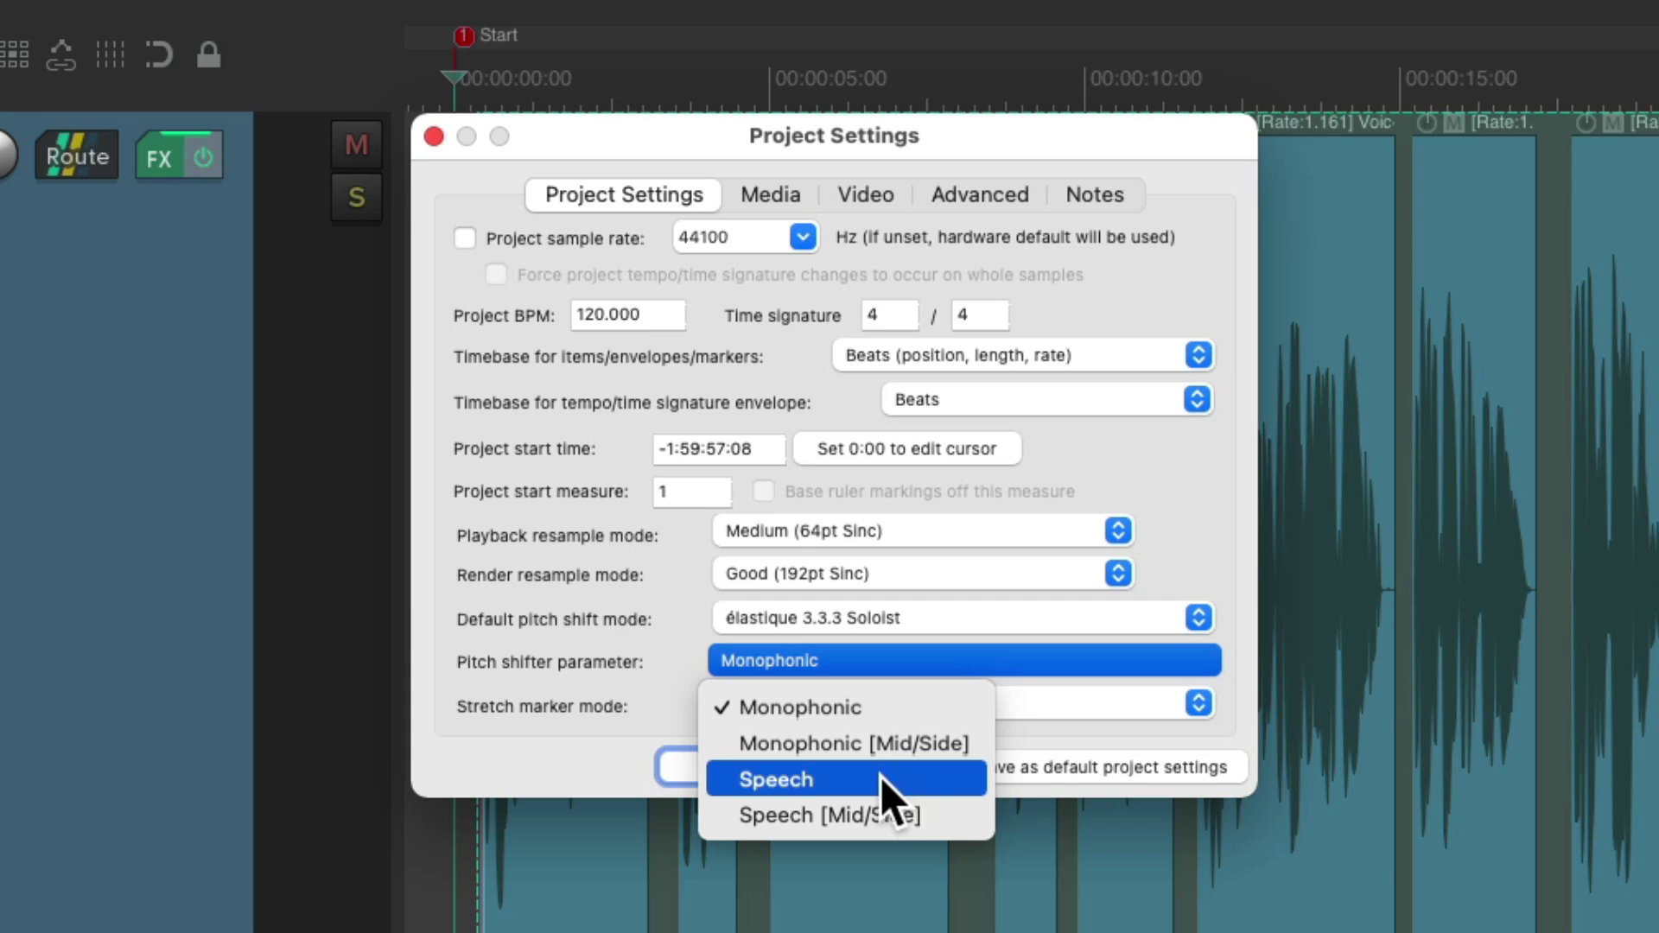
pyautogui.click(866, 780)
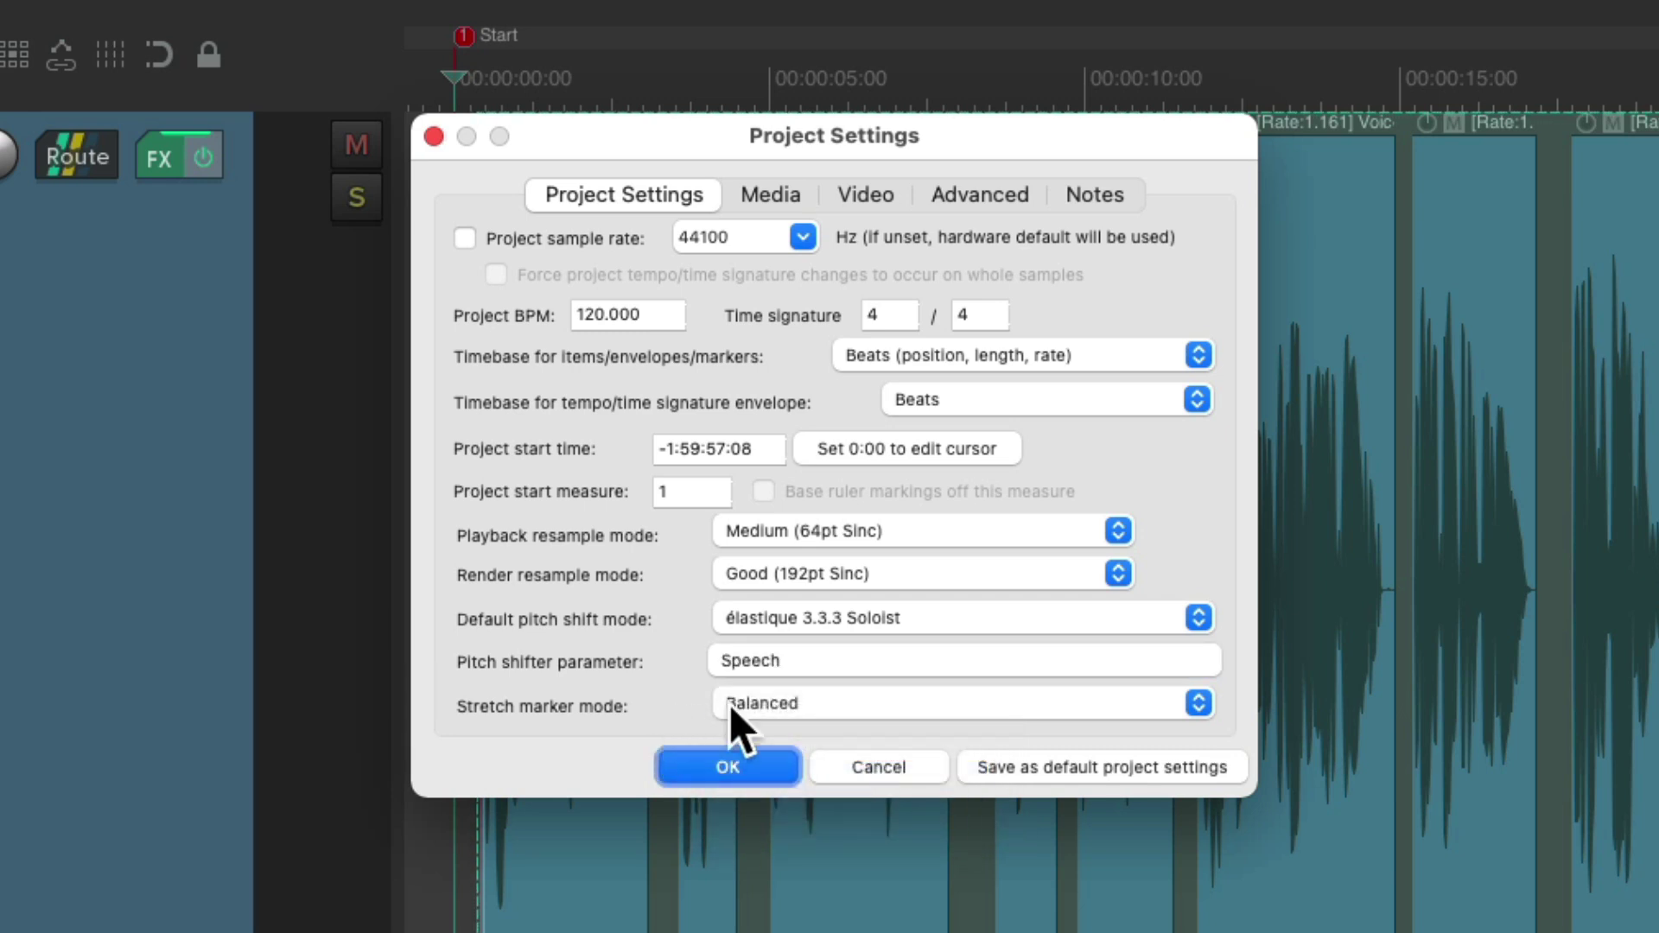
pyautogui.click(917, 703)
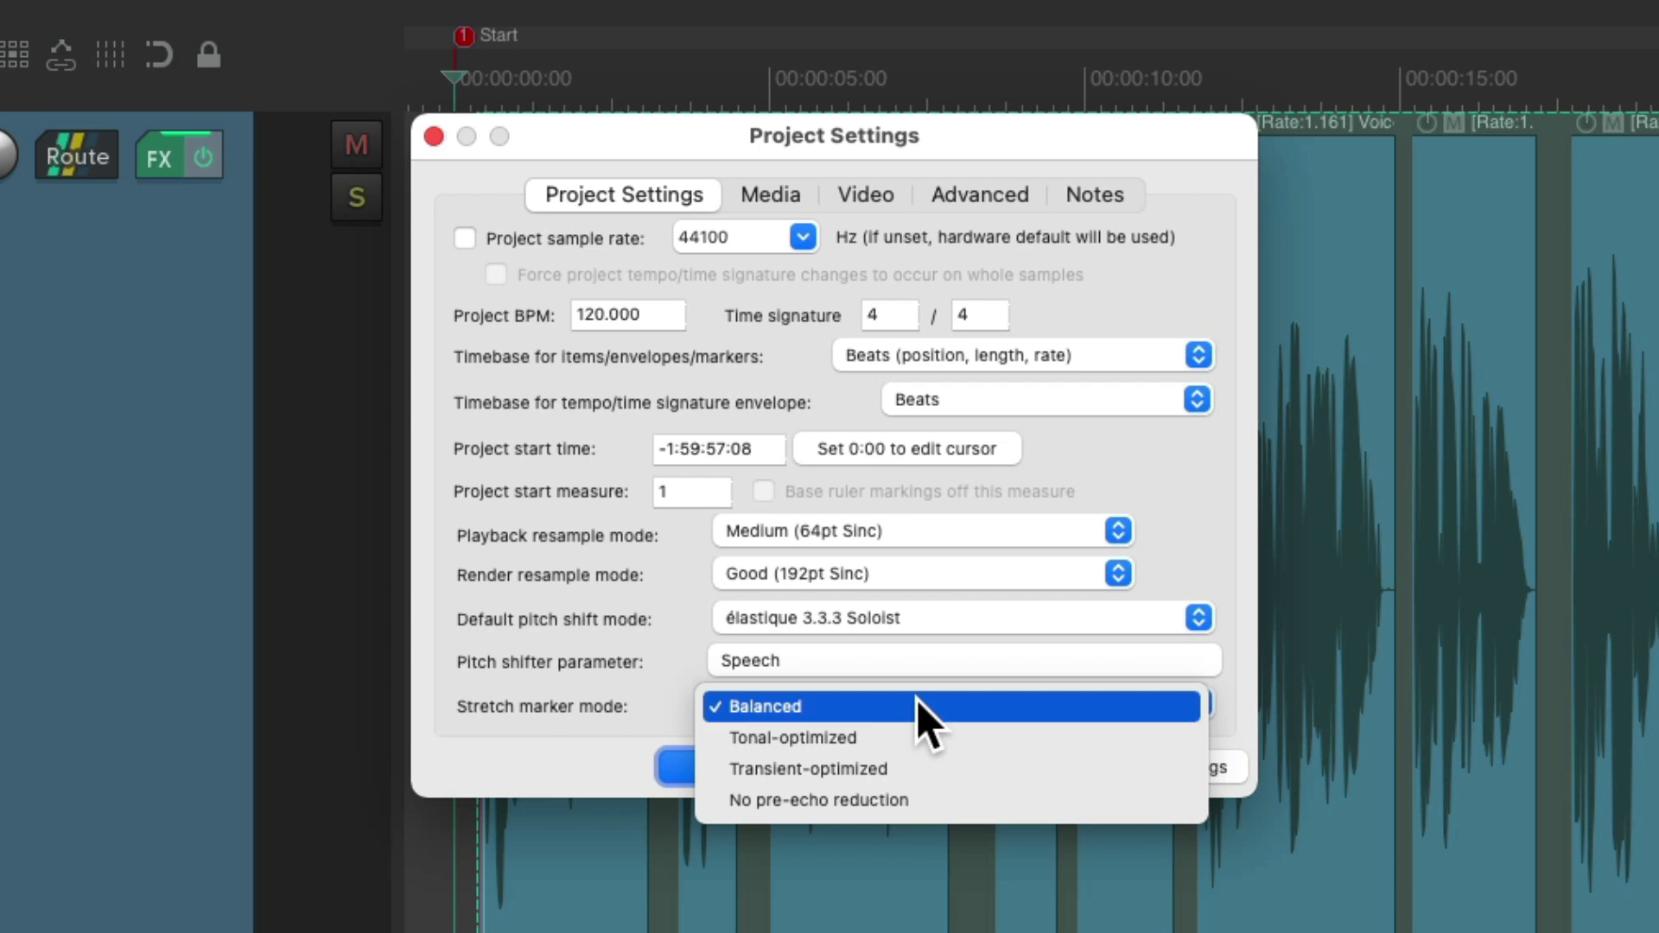
pyautogui.click(905, 747)
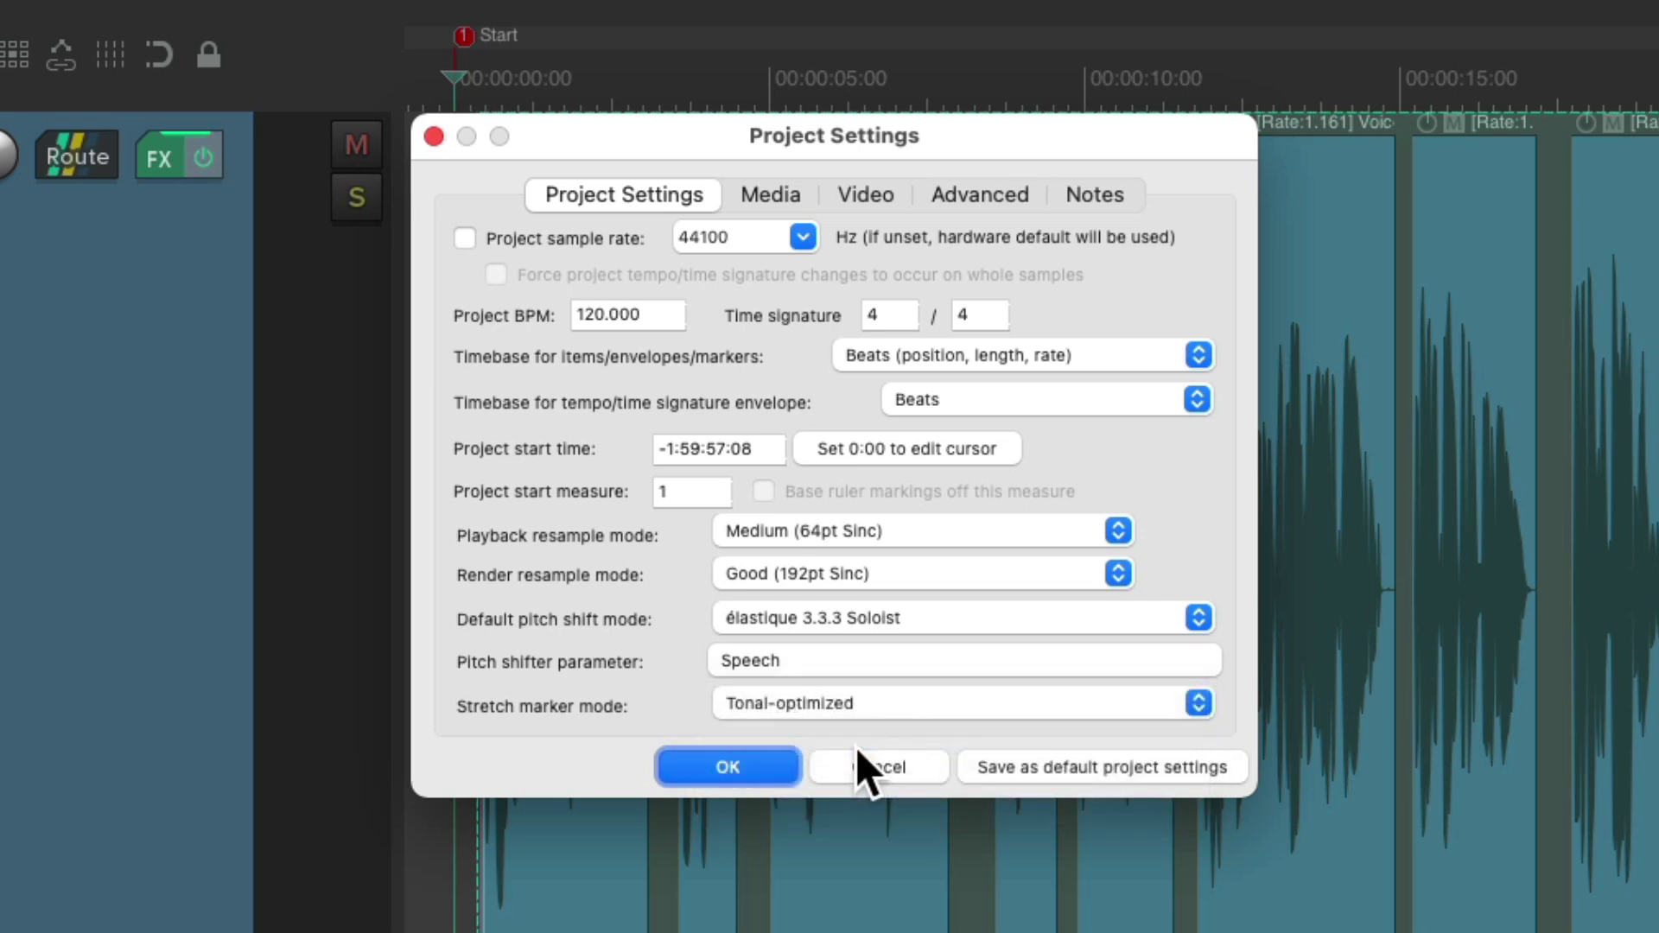
pyautogui.click(728, 766)
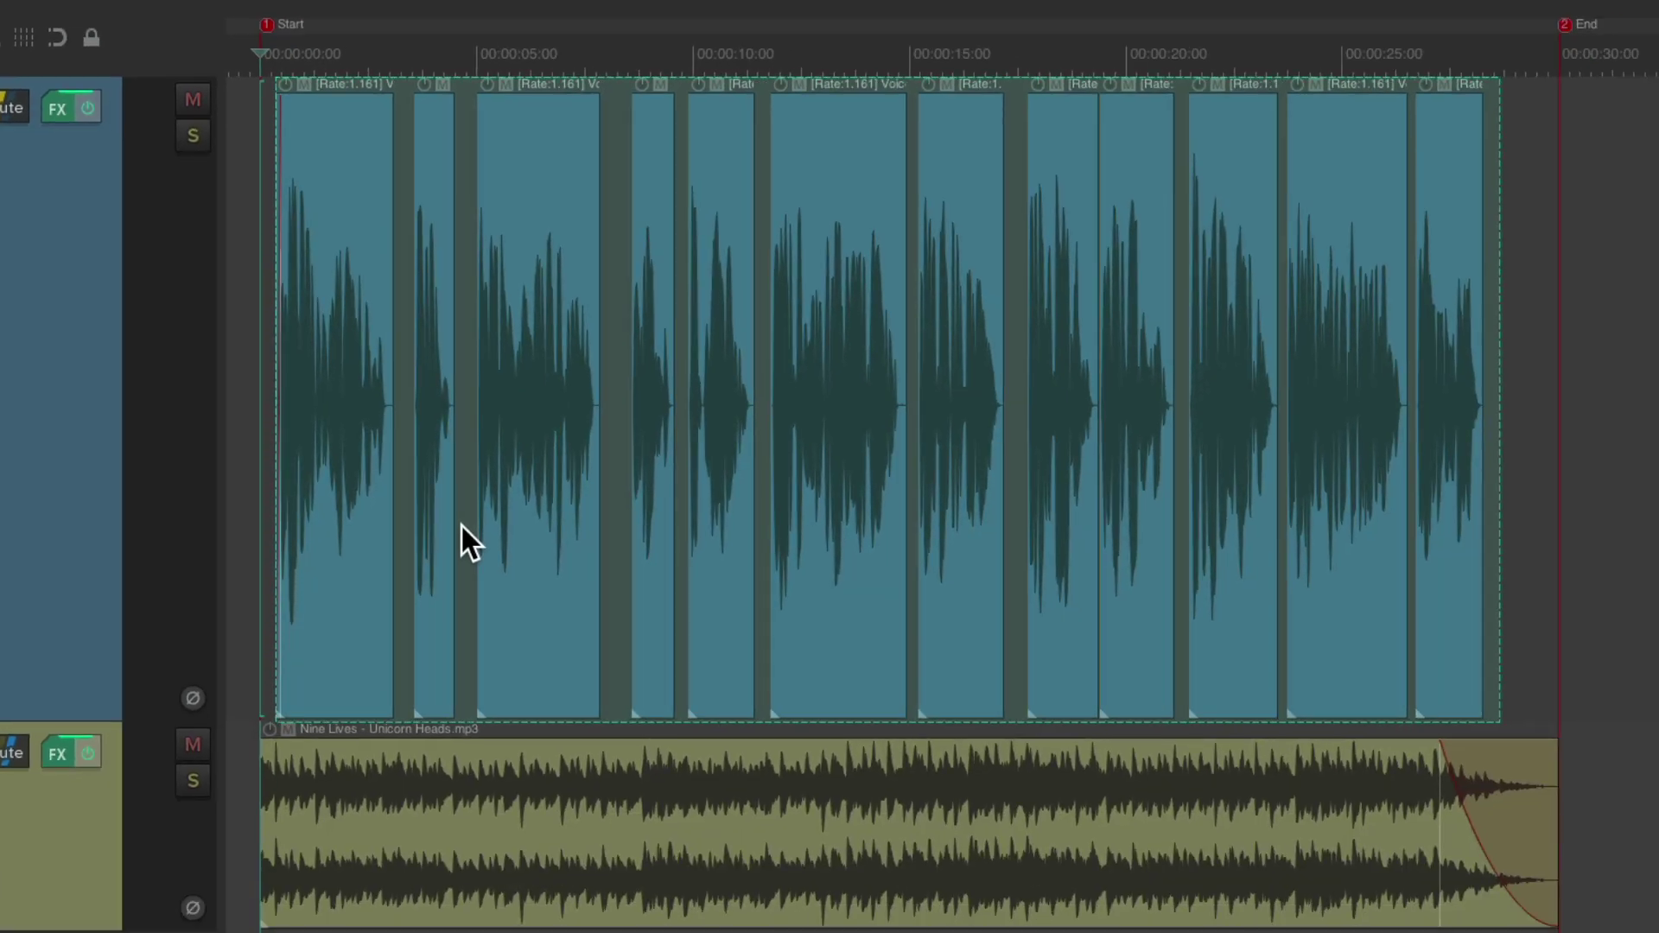
pyautogui.click(1002, 385)
pyautogui.press('space')
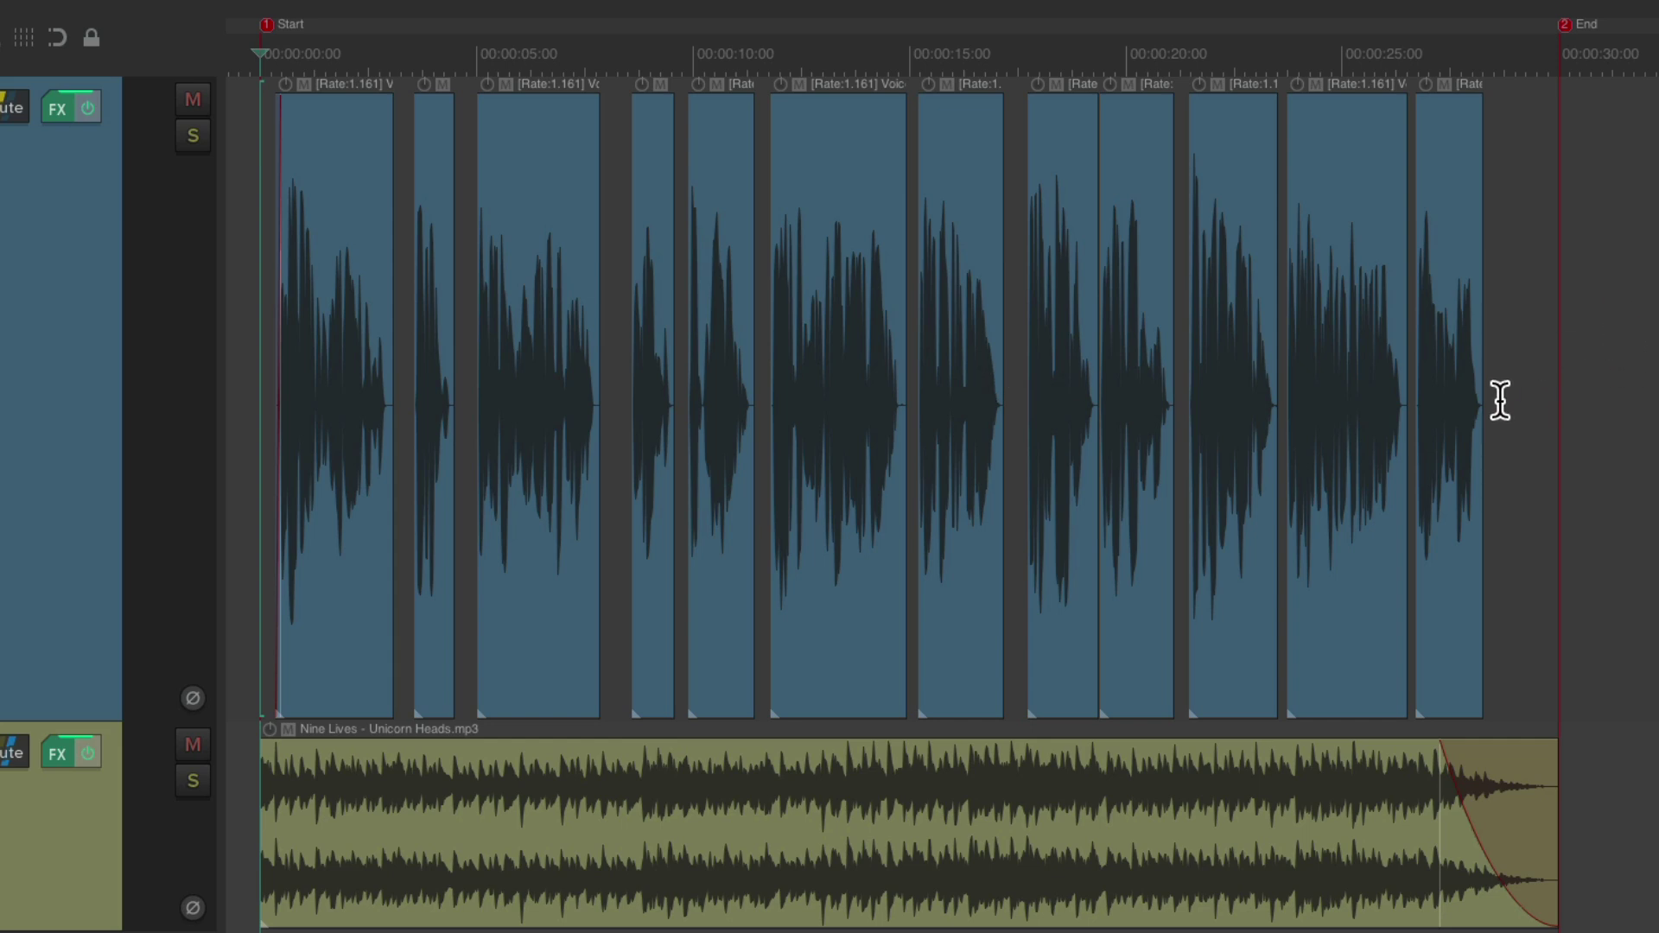
pyautogui.click(1417, 48)
pyautogui.press('space')
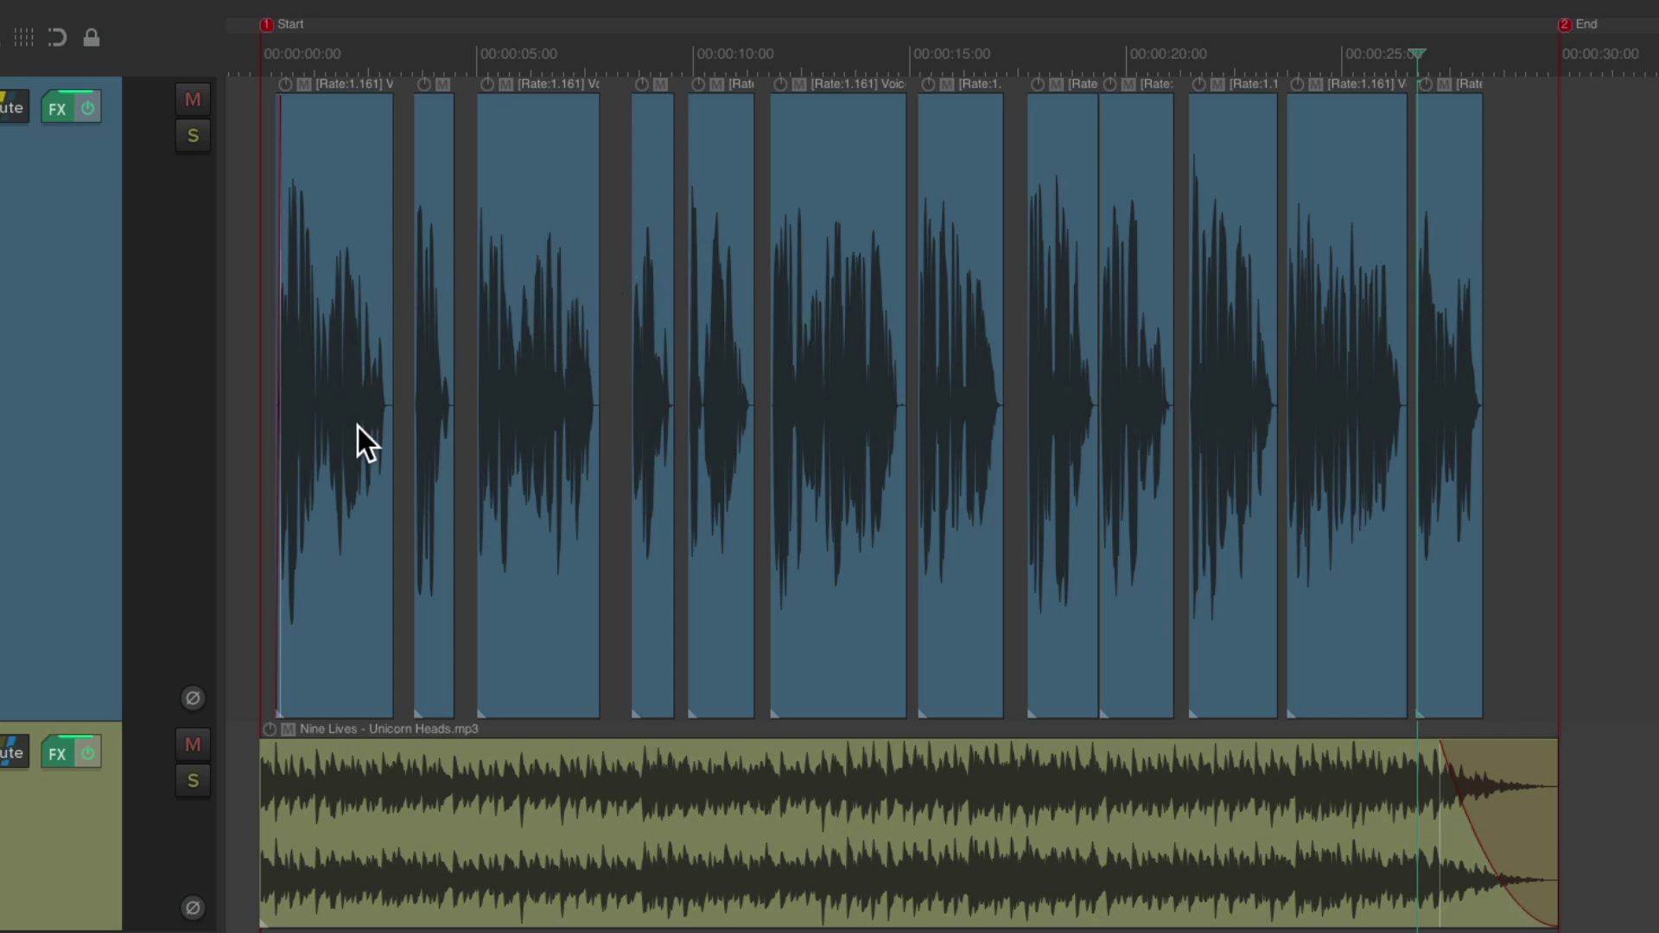
# - Play the section near 00:00:04, then select the short voiceover clip and stretch it longer
pyautogui.scroll(8, 358, 427)
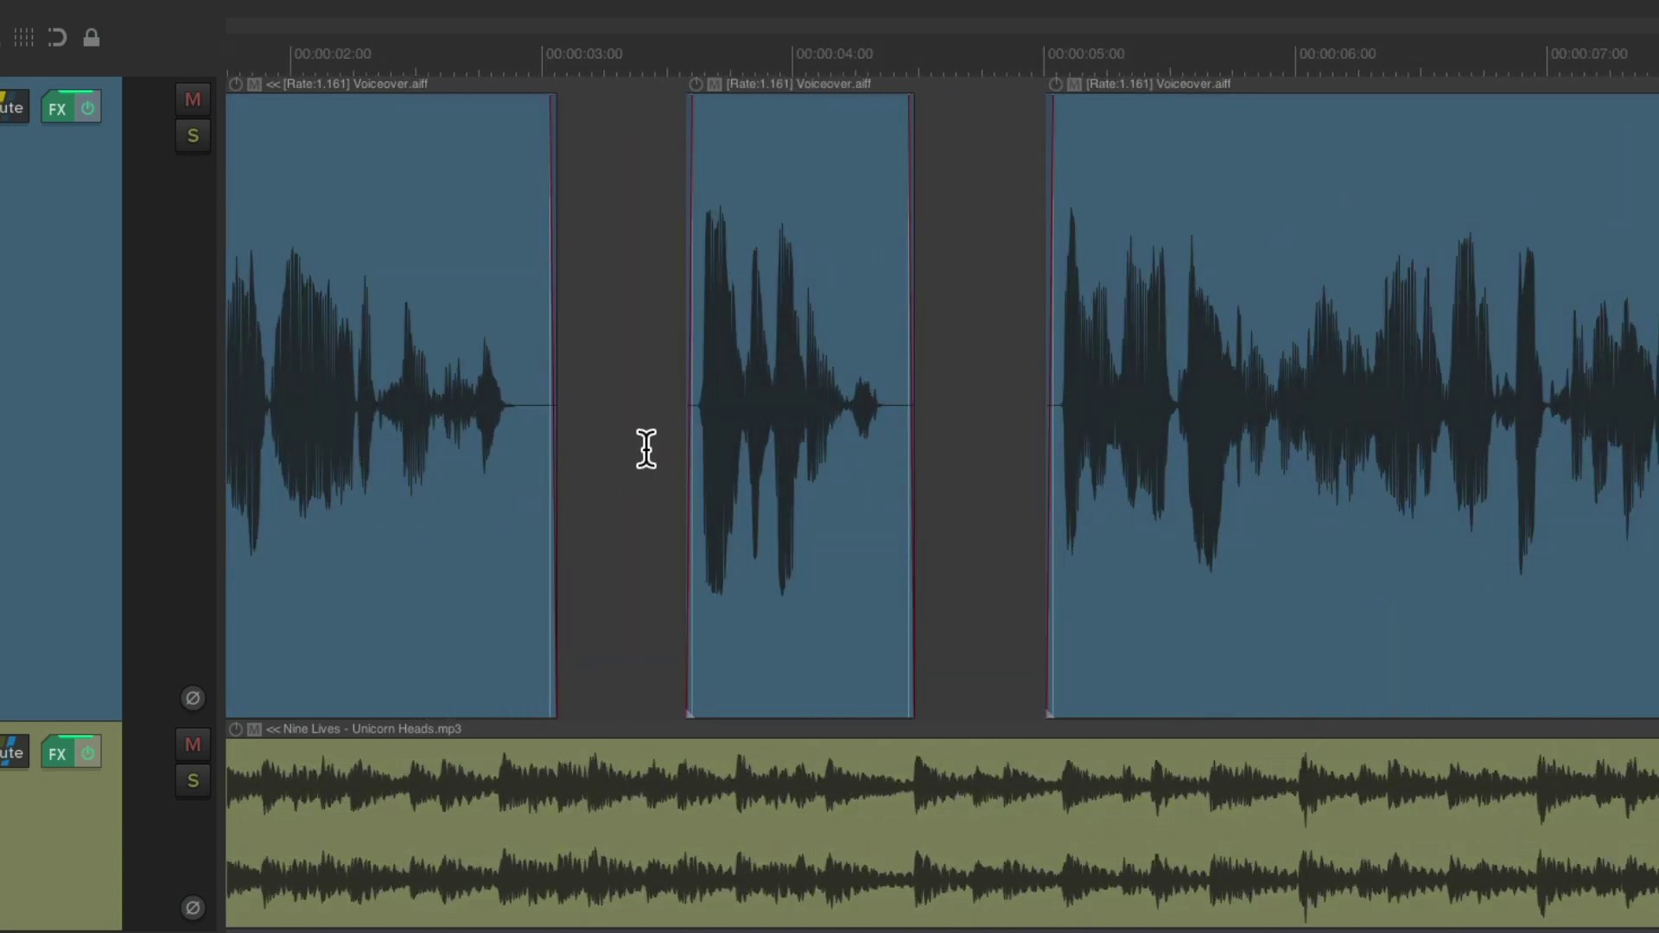
pyautogui.click(647, 448)
pyautogui.press('space')
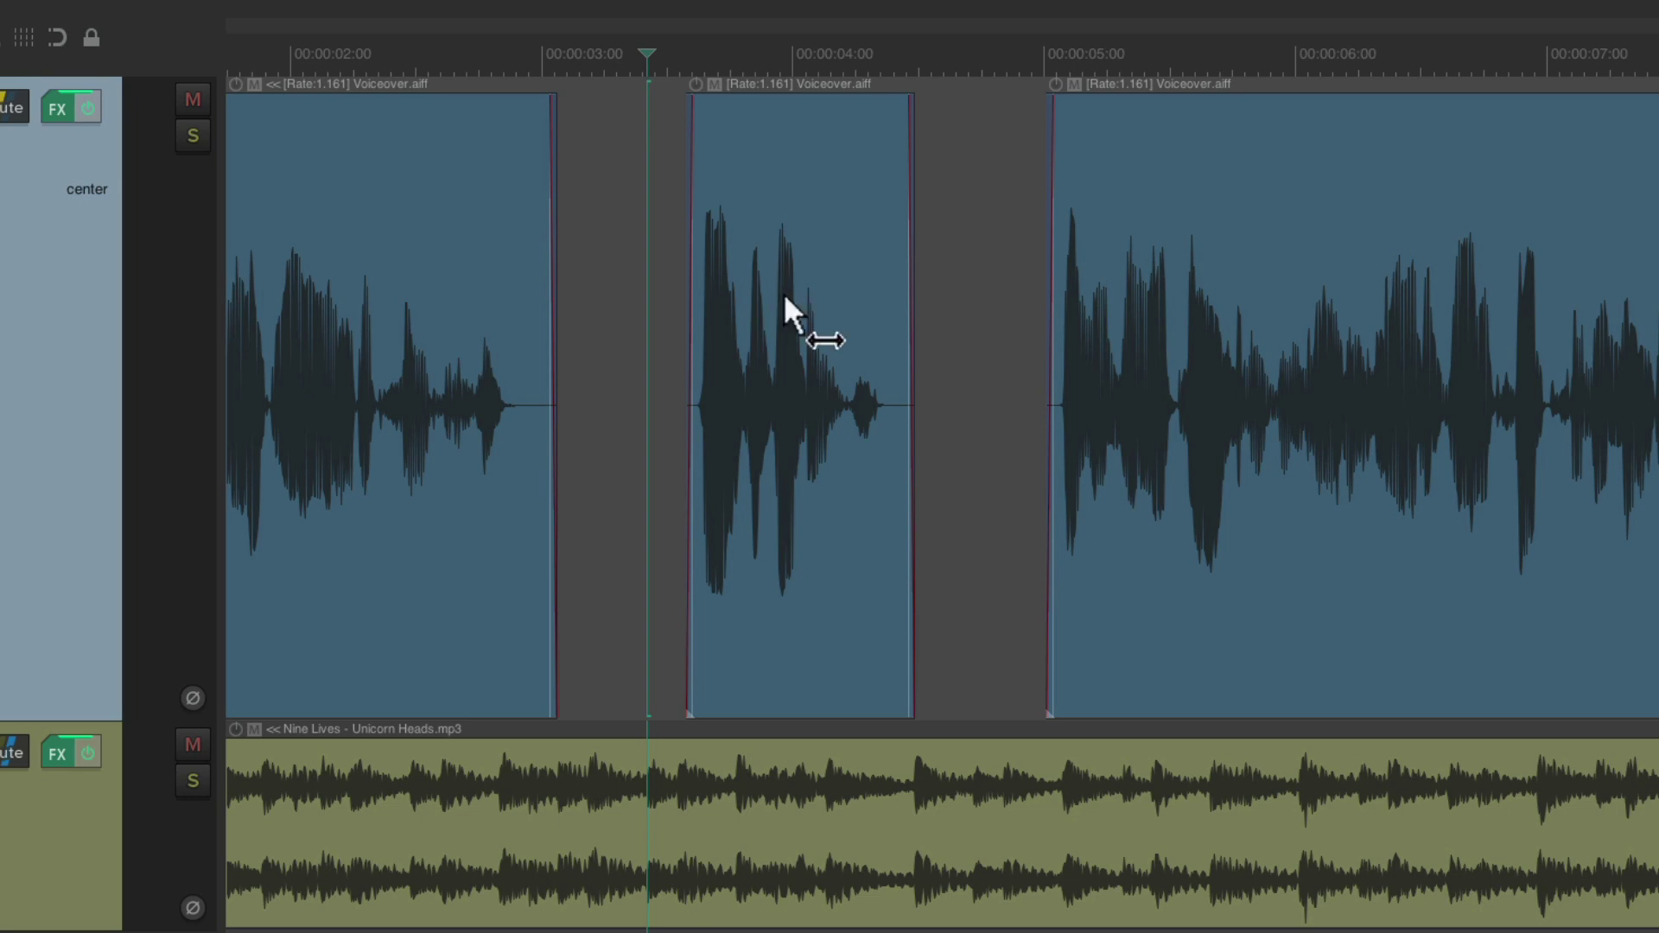
pyautogui.moveTo(675, 207); pyautogui.dragTo(948, 259)
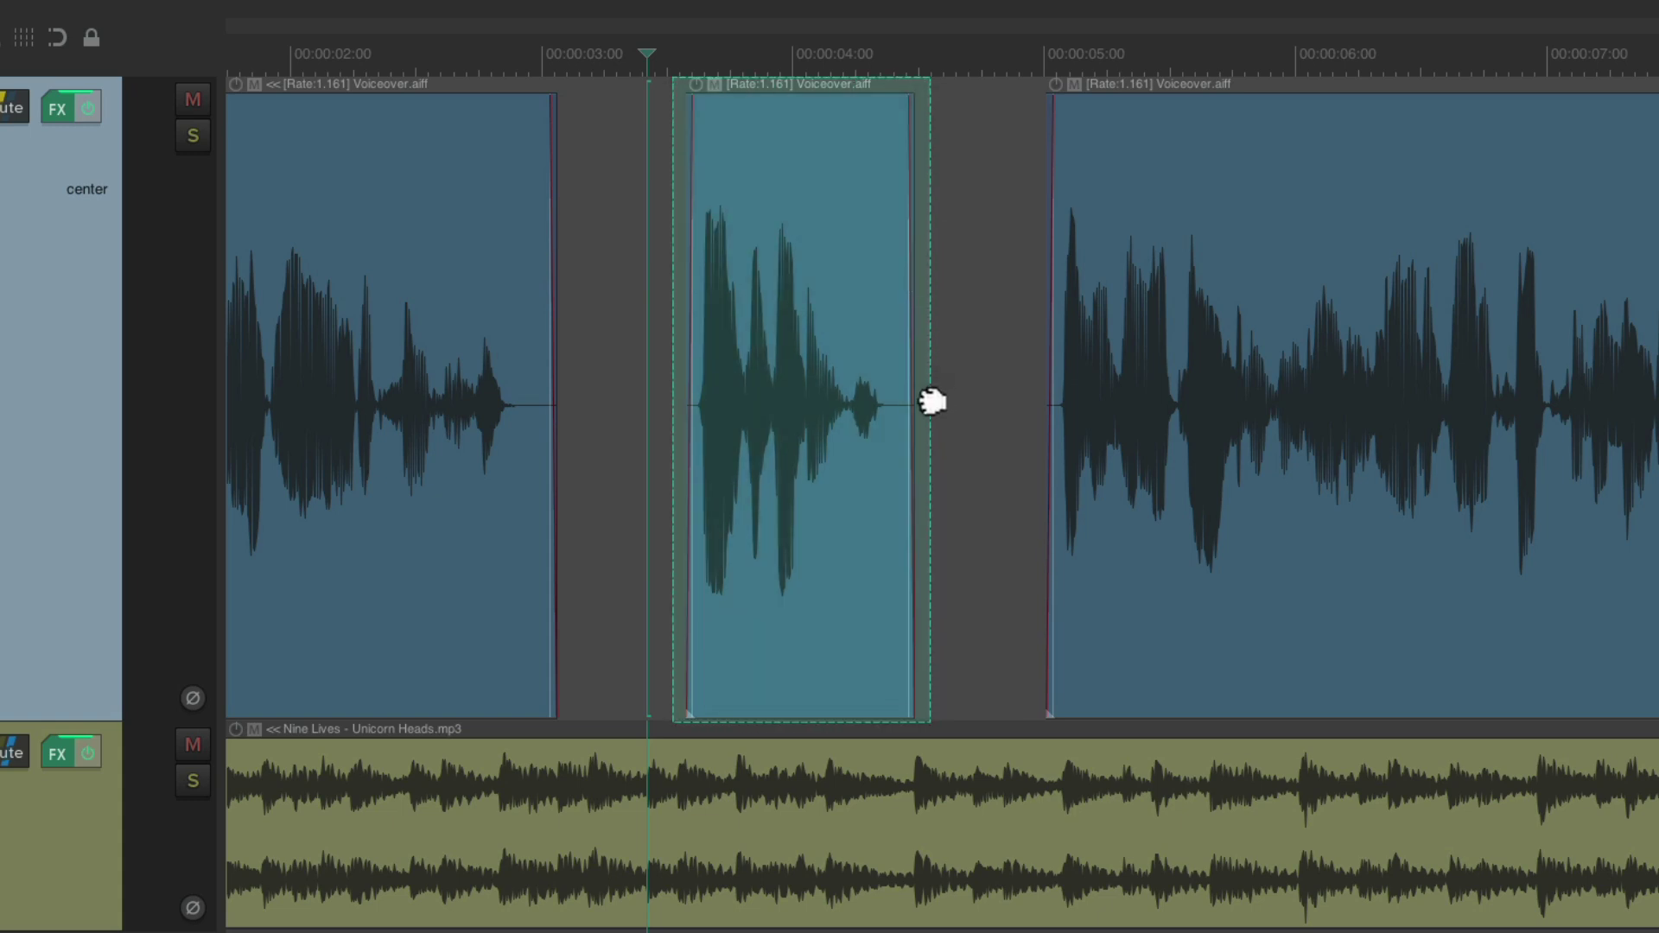
pyautogui.moveTo(934, 402)
pyautogui.mouseDown()
pyautogui.moveTo(981, 397)
pyautogui.moveTo(936, 397)
pyautogui.moveTo(966, 400)
pyautogui.mouseUp()
# - Undo that stretch, enable Ripple edit per-track, and stretch the selected clip slightly again
pyautogui.hotkey('ctrl', 'z')
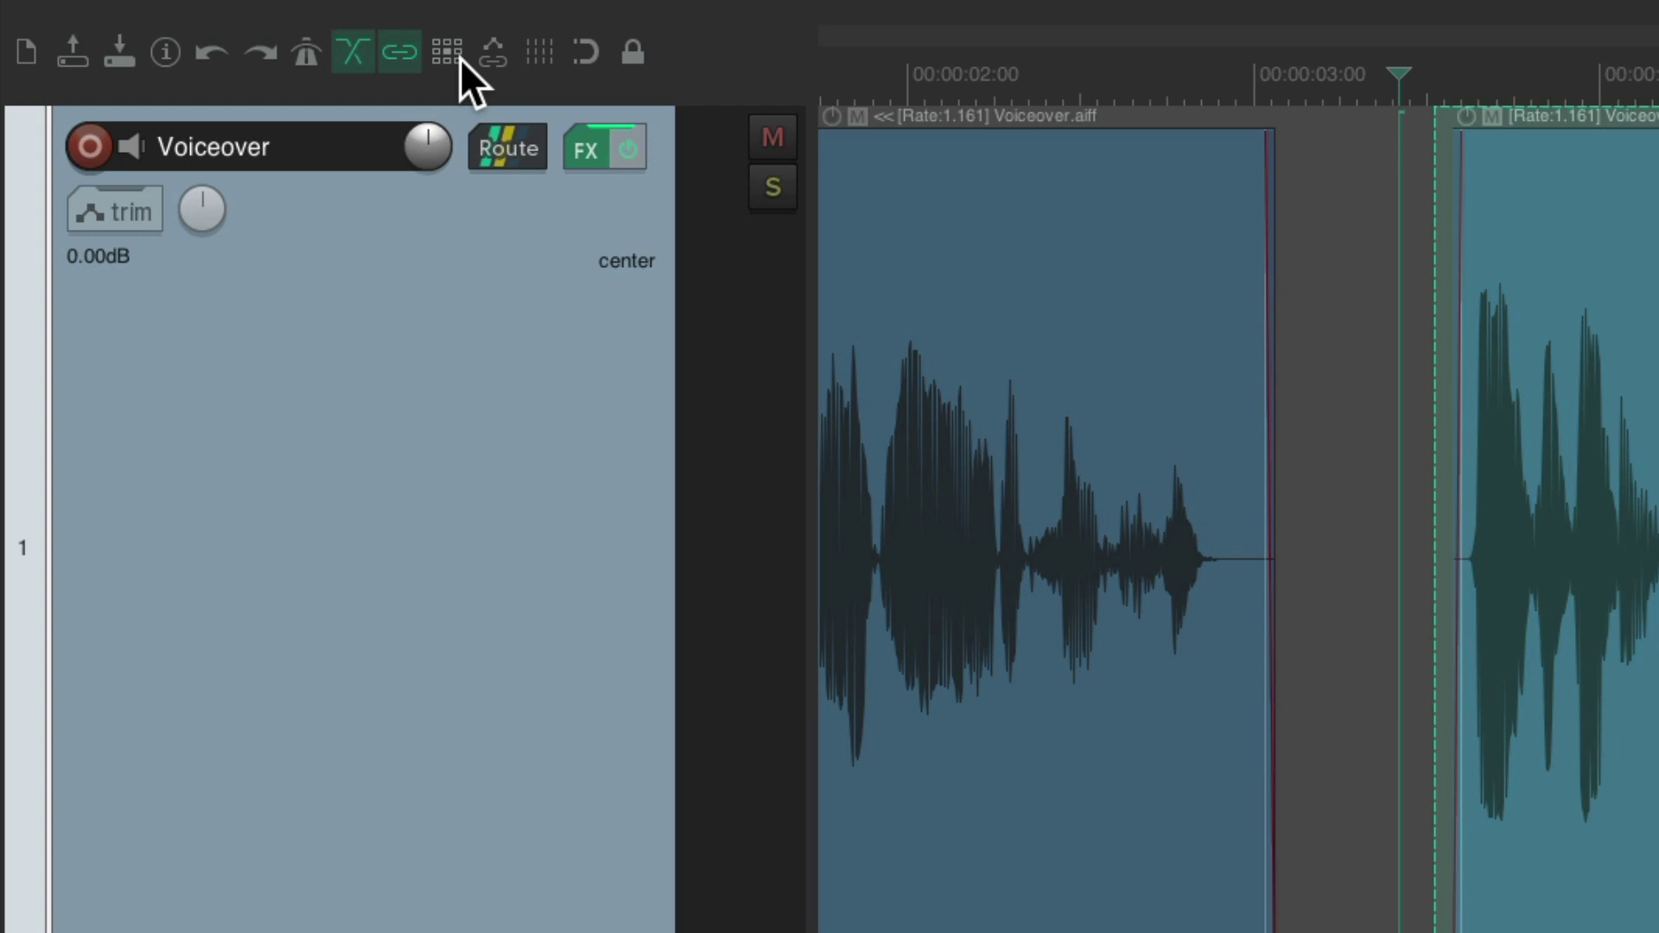
pyautogui.rightClick(445, 57)
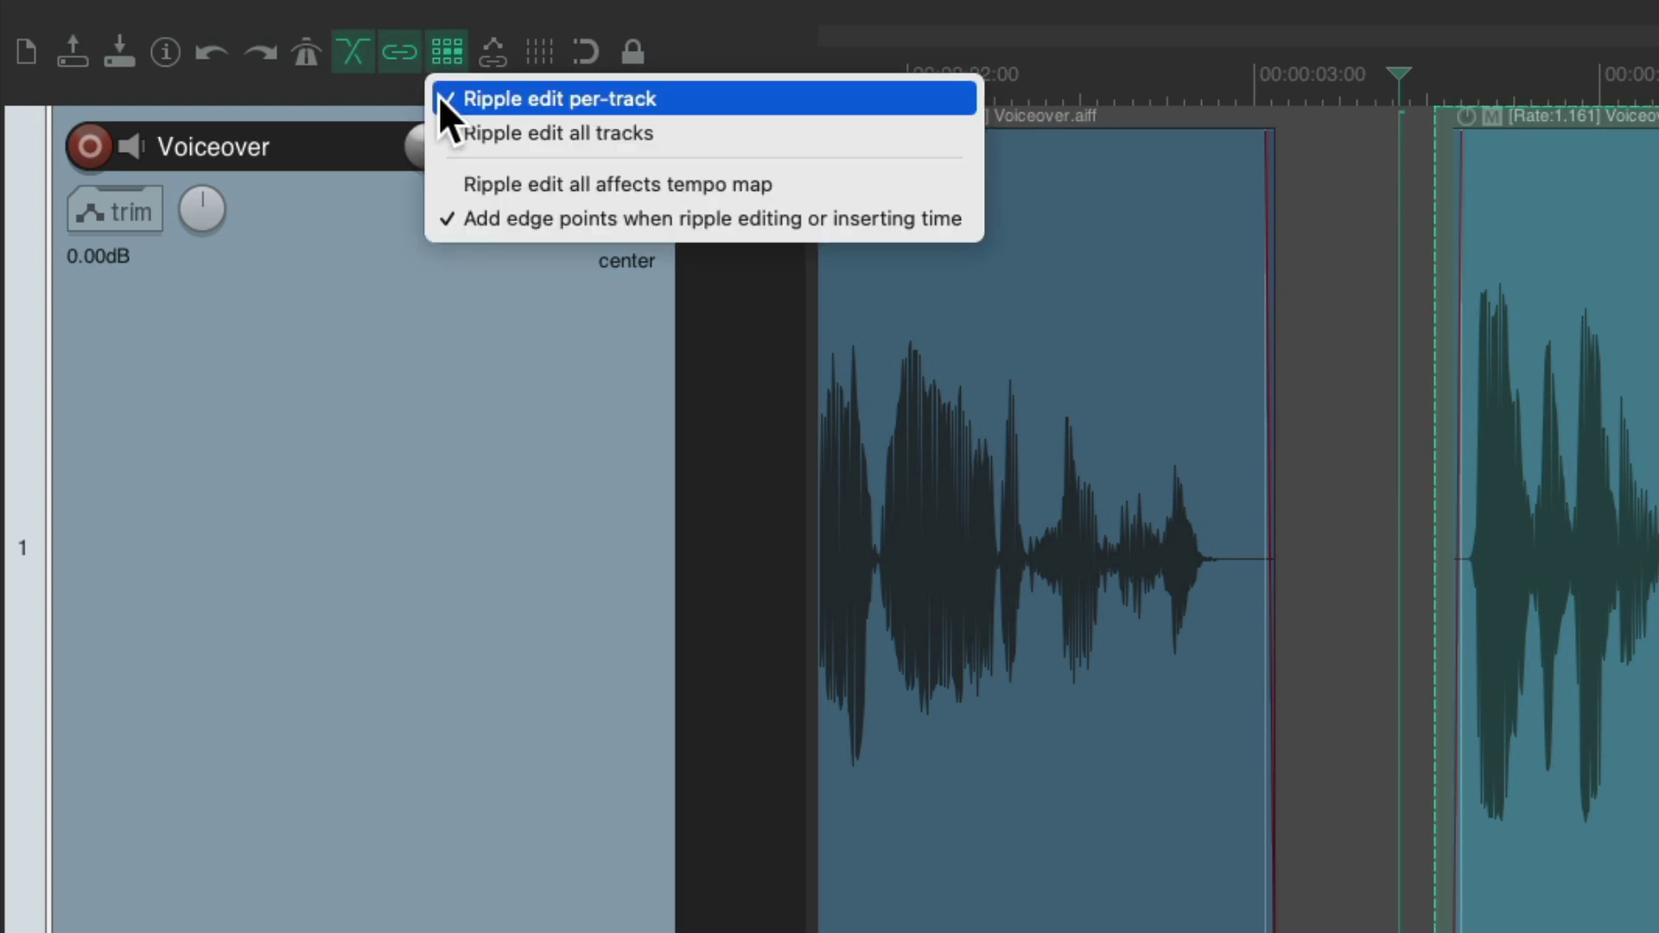
pyautogui.click(403, 90)
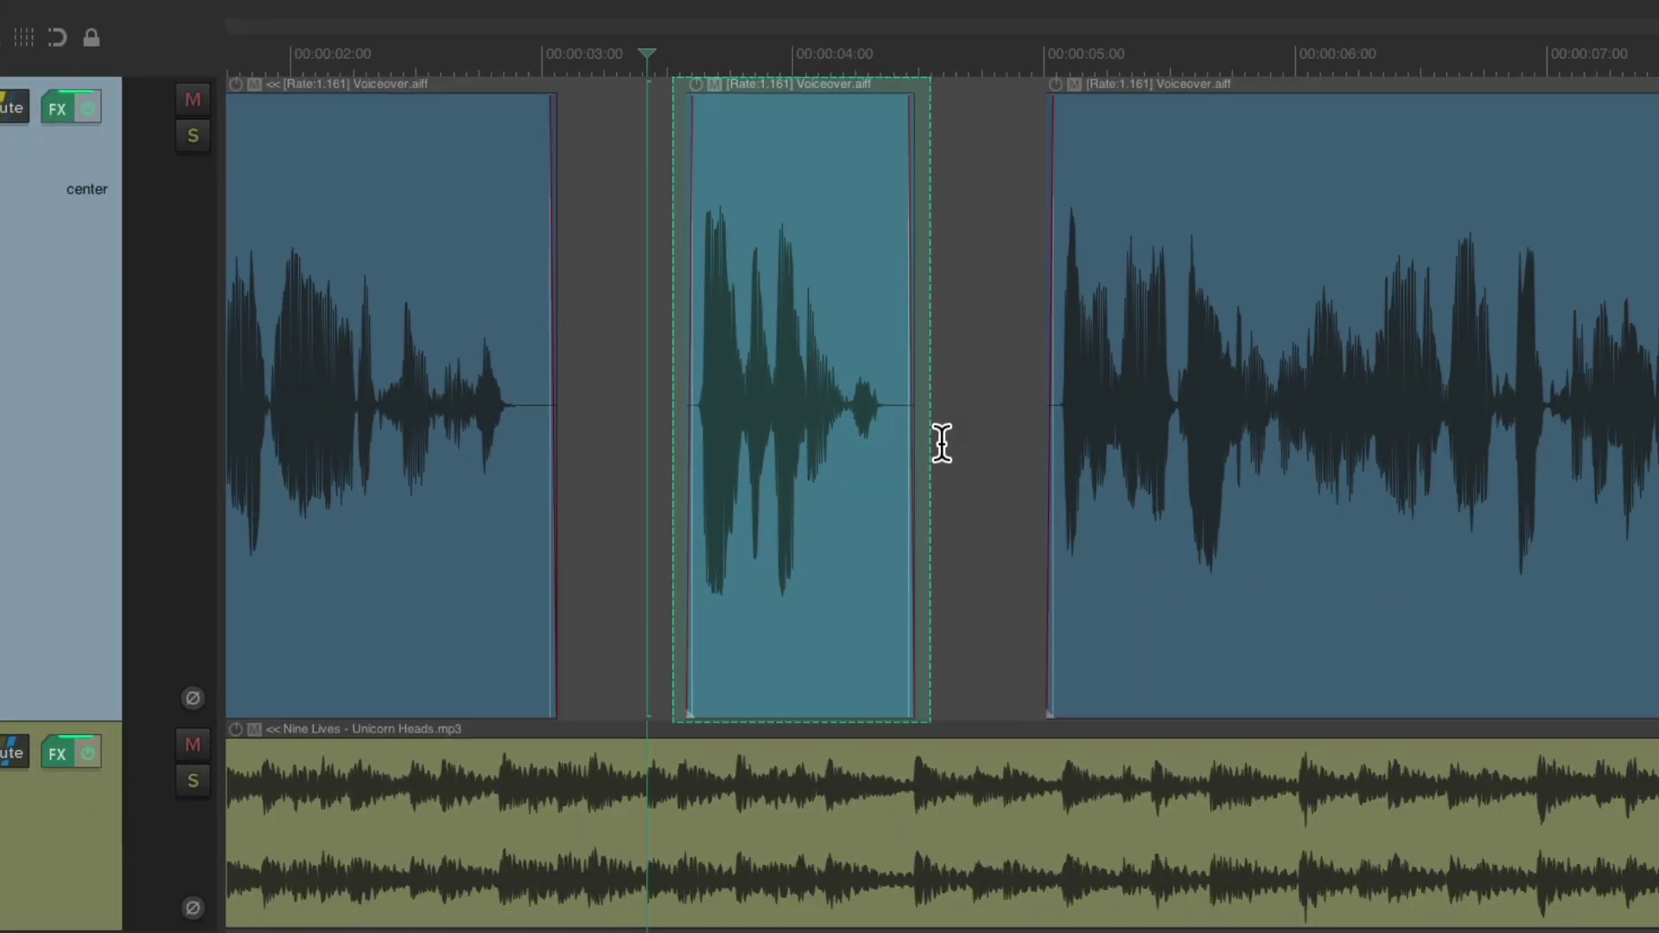
pyautogui.moveTo(931, 440)
pyautogui.mouseDown()
pyautogui.moveTo(1033, 437)
pyautogui.moveTo(933, 443)
pyautogui.mouseUp()
# - Stretch the short second voiceover clip to rate 0.927, undoing an overshoot, and audition it
pyautogui.hotkey('ctrl', 'pagedown')
pyautogui.moveTo(467, 479); pyautogui.dragTo(618, 474)
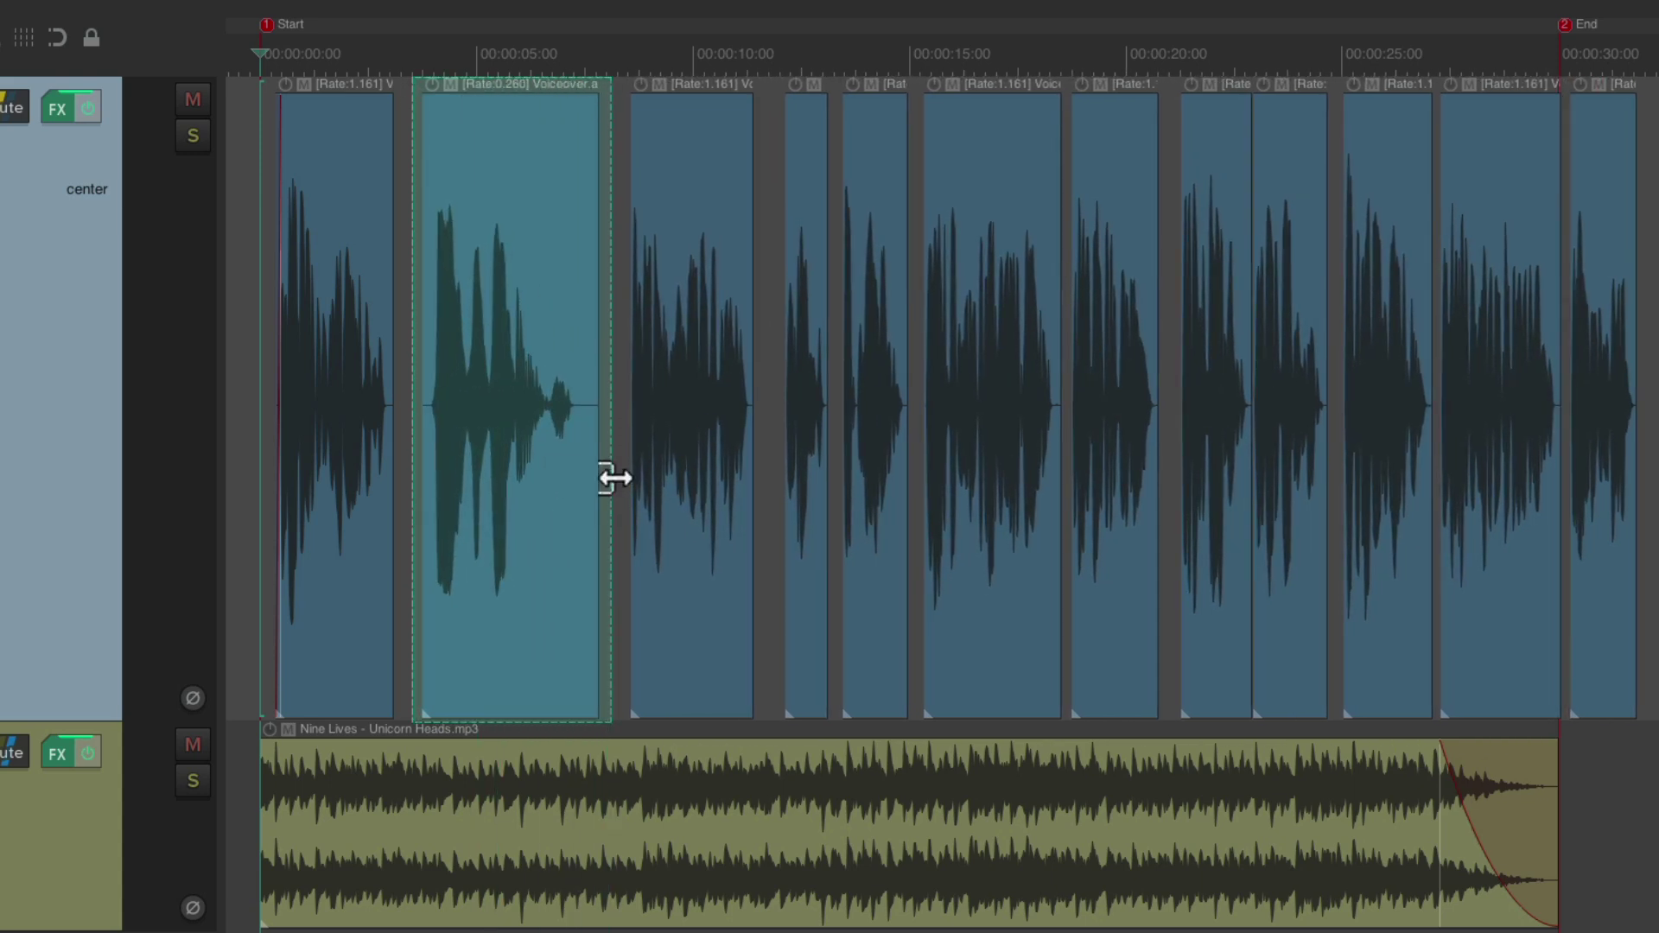
pyautogui.hotkey('ctrl', 'z')
pyautogui.scroll(10, 469, 467)
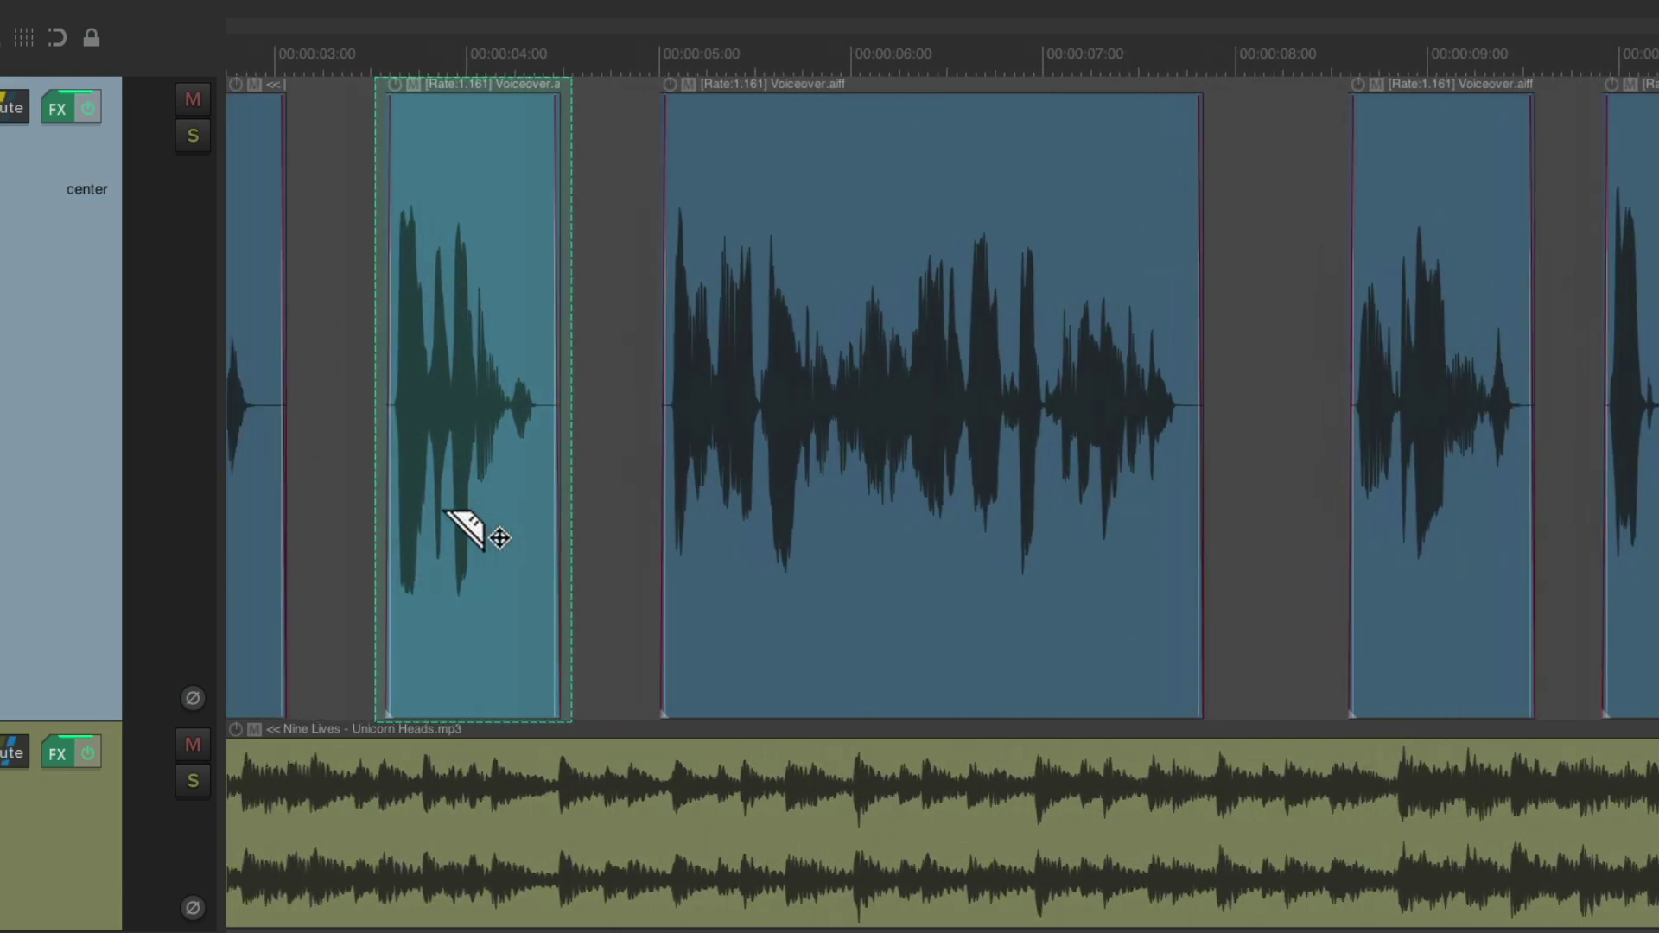
pyautogui.hscroll(2, 971, 585)
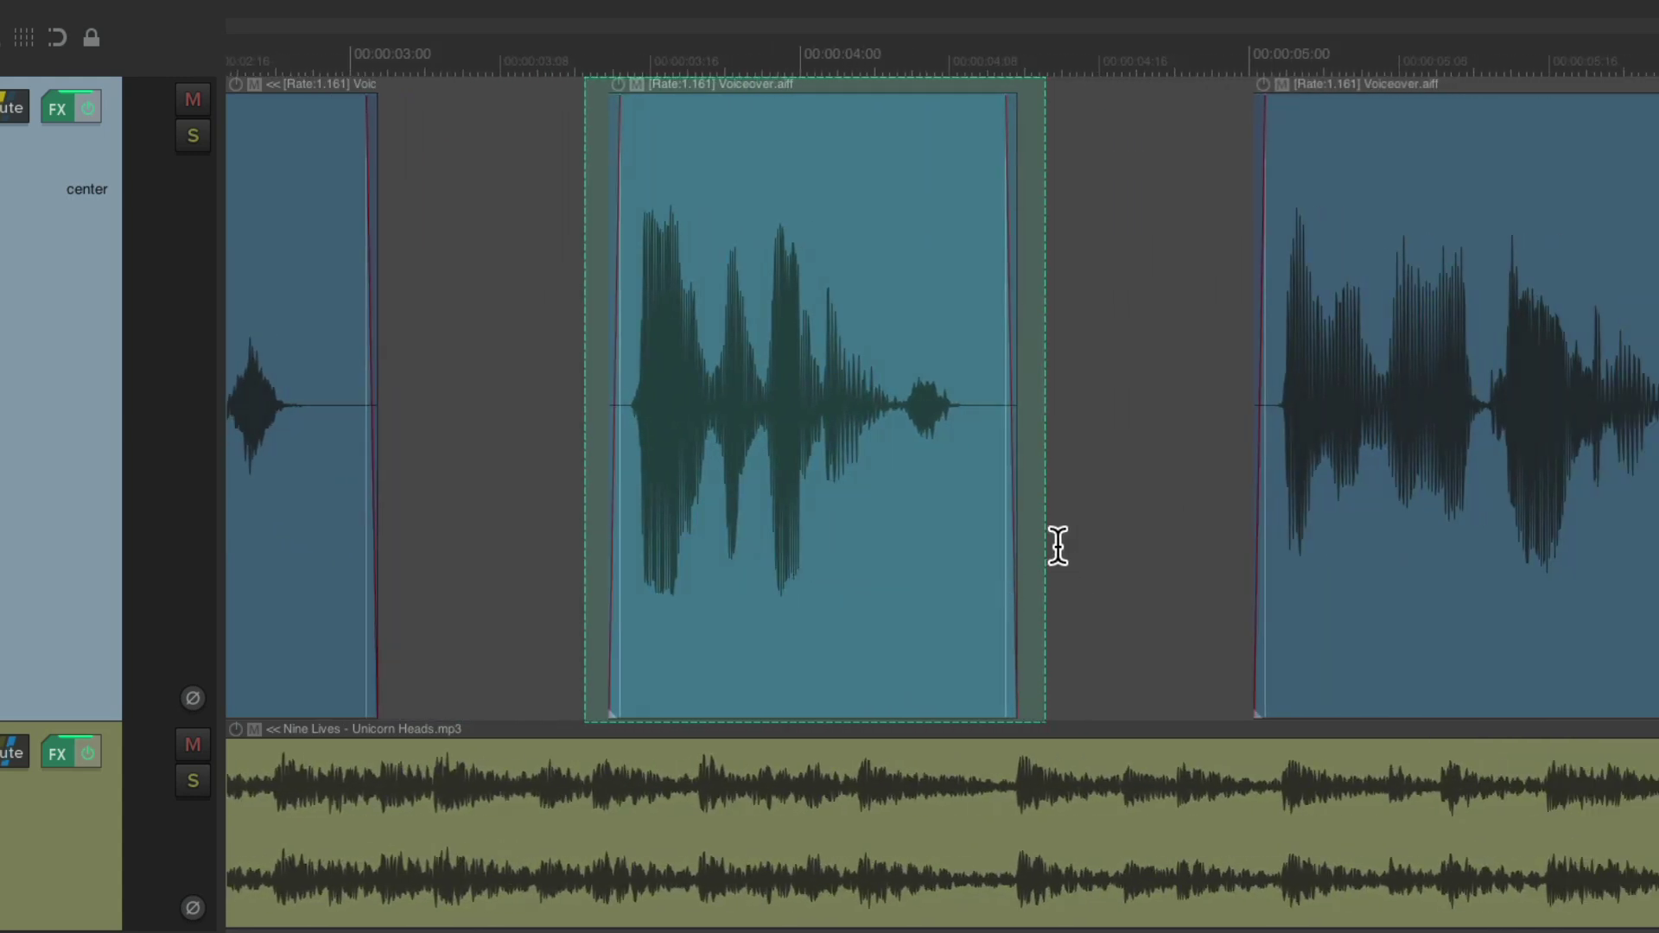
pyautogui.moveTo(1051, 548); pyautogui.dragTo(1165, 544)
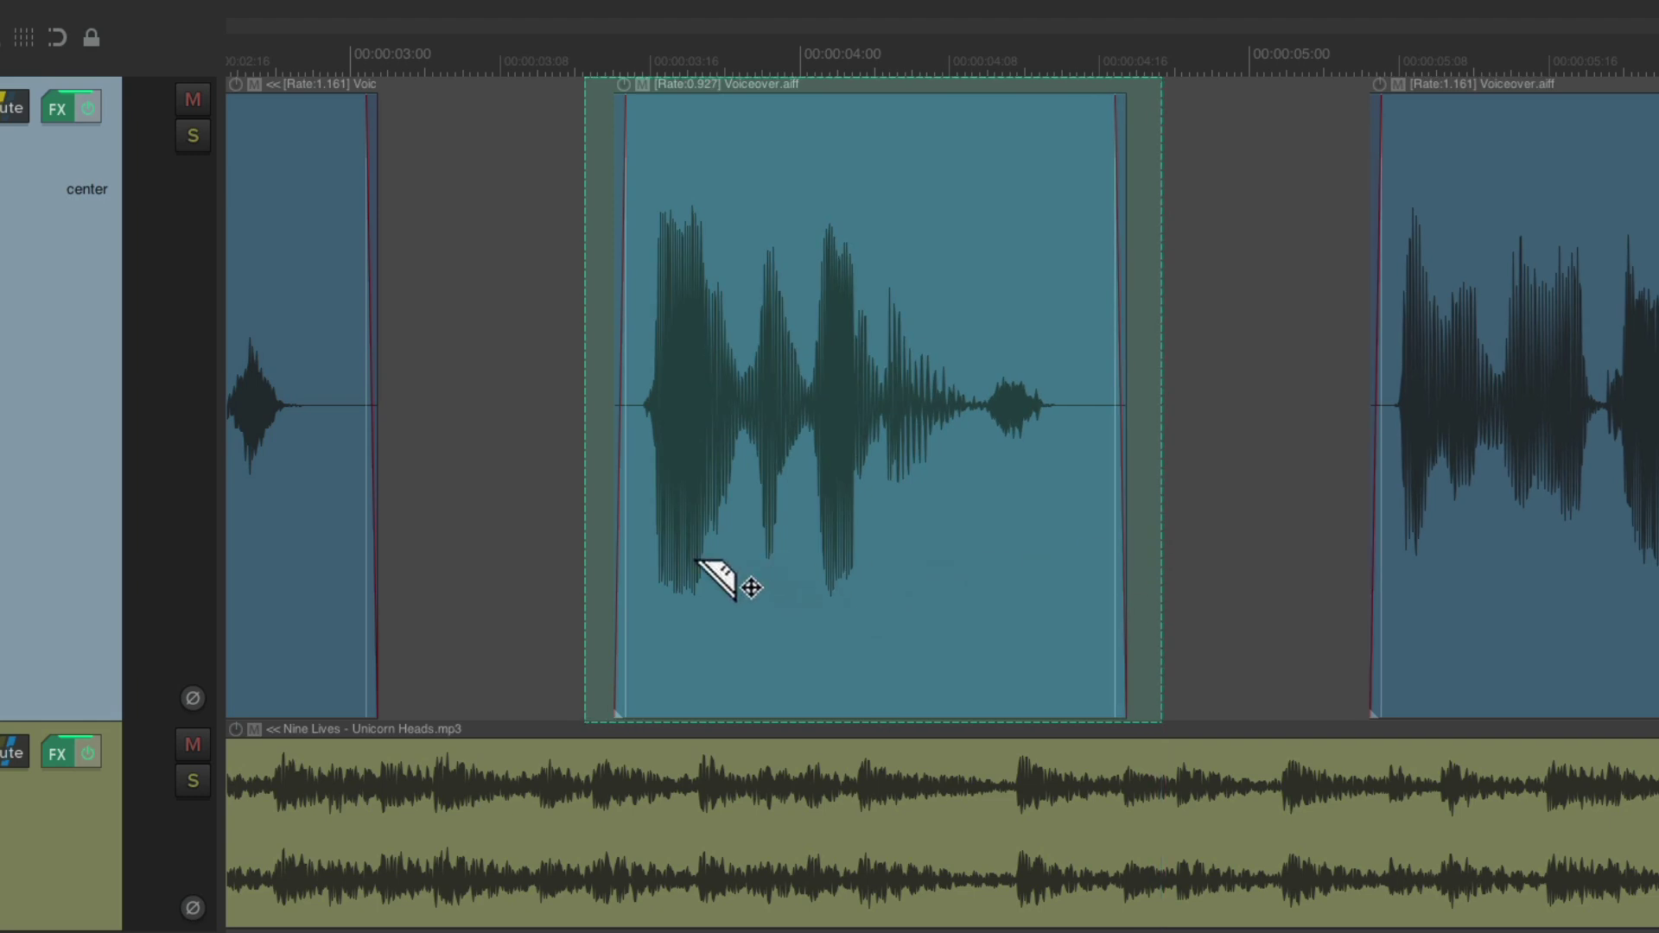
pyautogui.click(482, 519)
pyautogui.press('space')
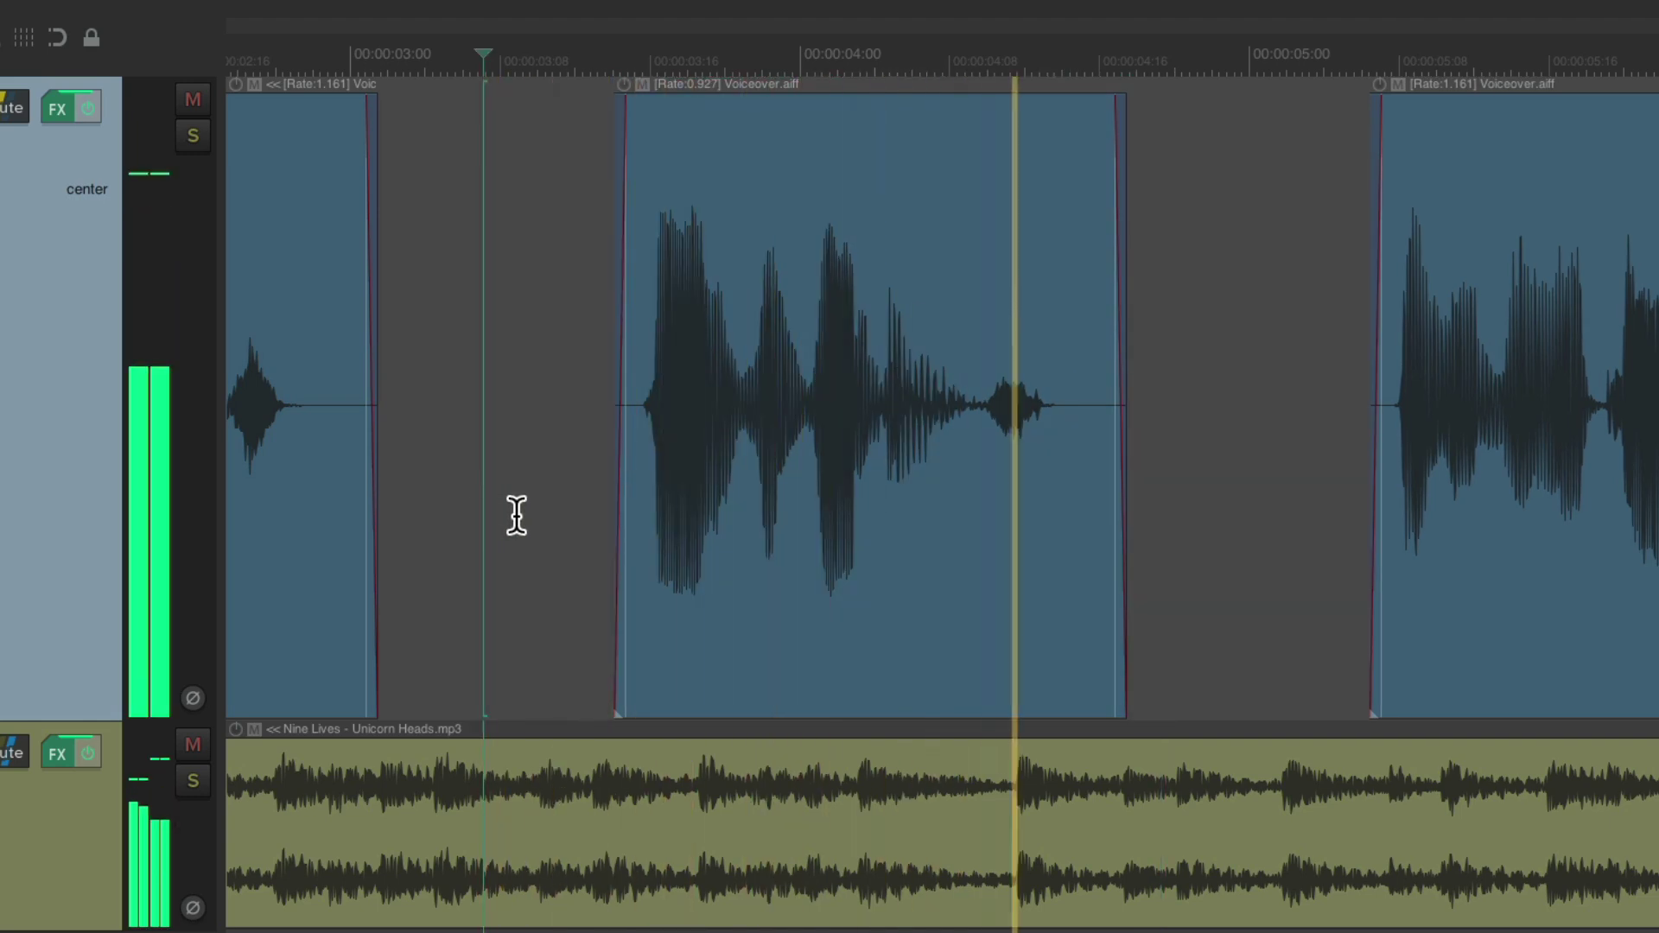
pyautogui.press('space')
pyautogui.scroll(-4, 639, 517)
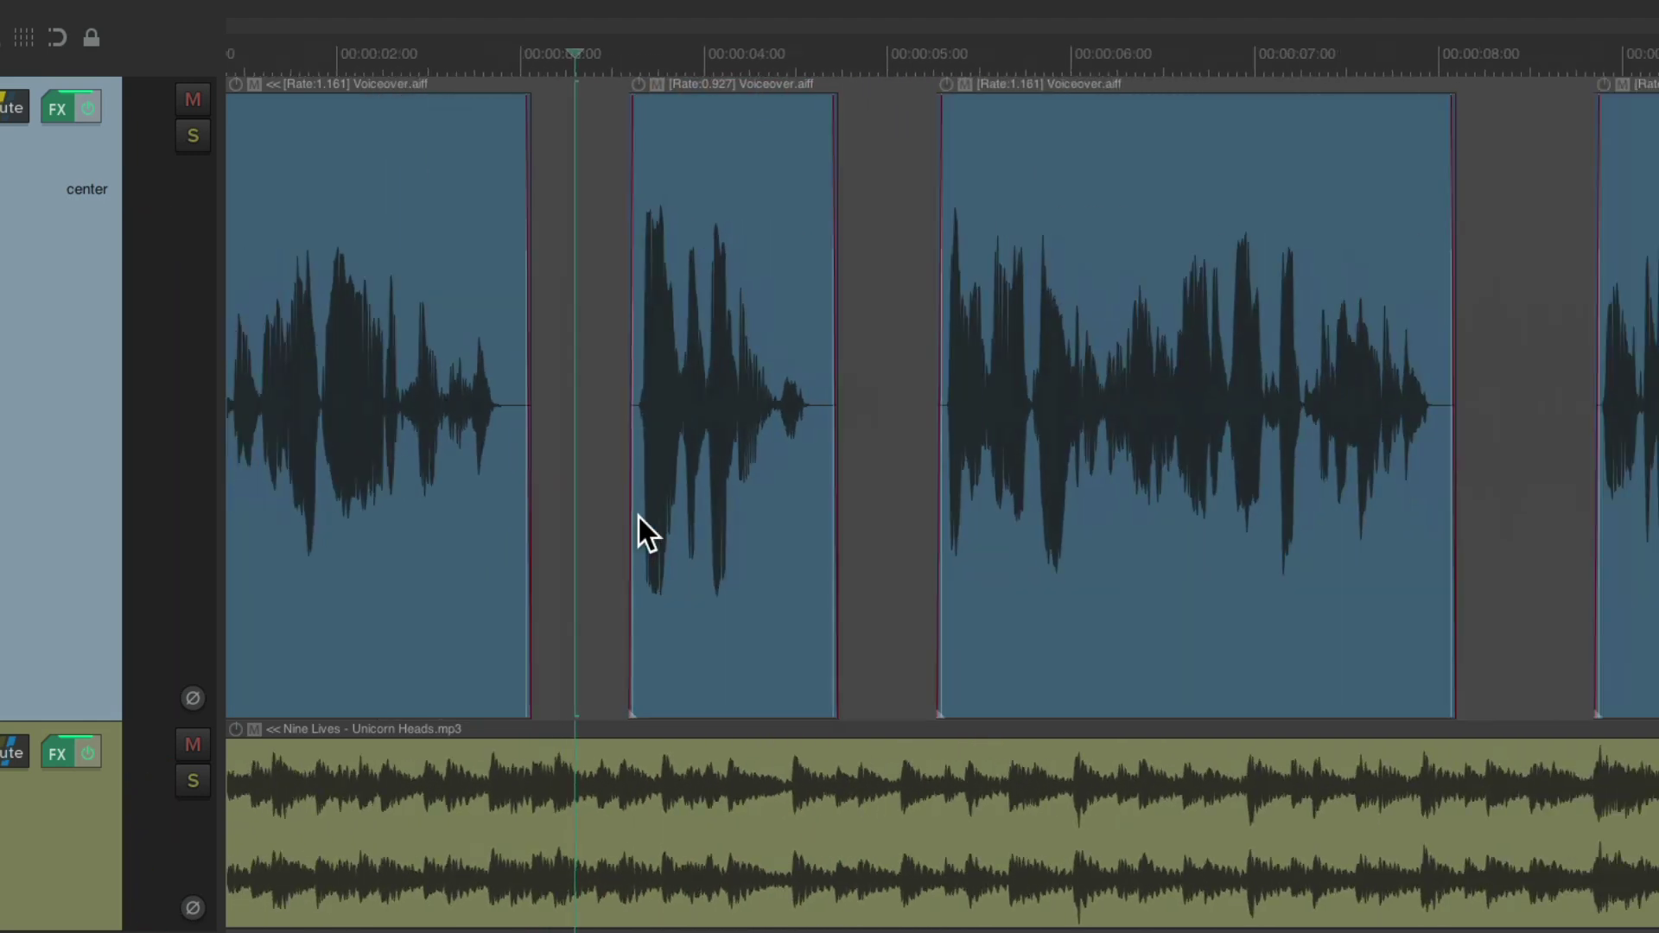
pyautogui.press('space')
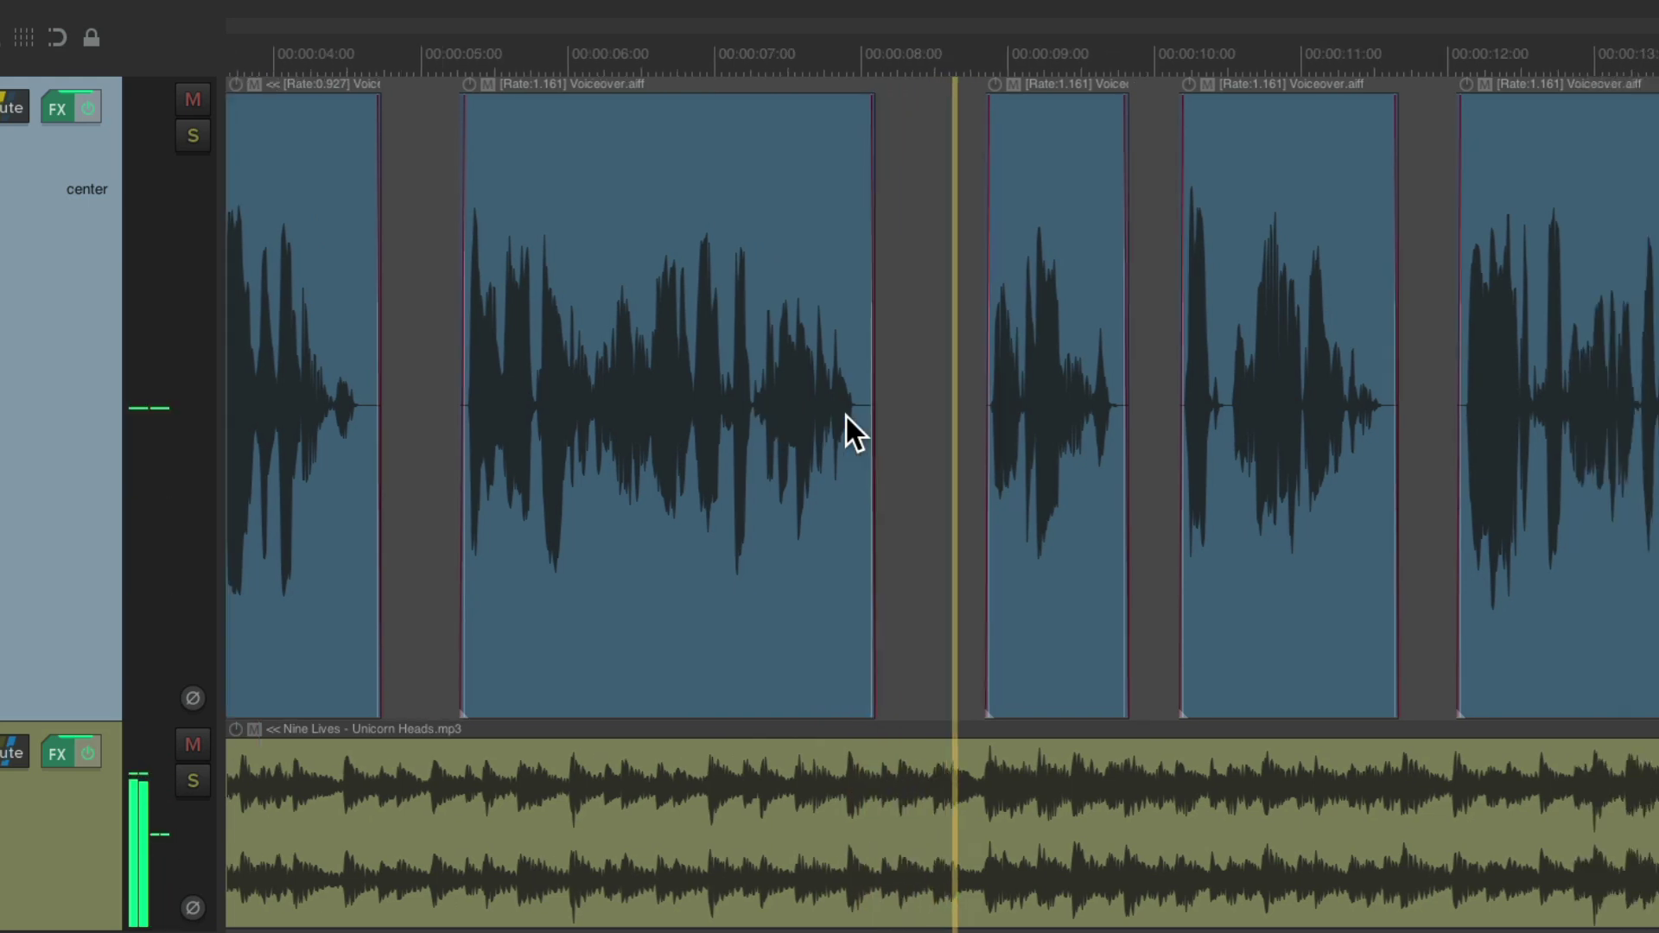
pyautogui.press('space')
# - Select the clip near 00:00:09, stretch it to rate 0.861, and play it back to check
pyautogui.scroll(5, 871, 492)
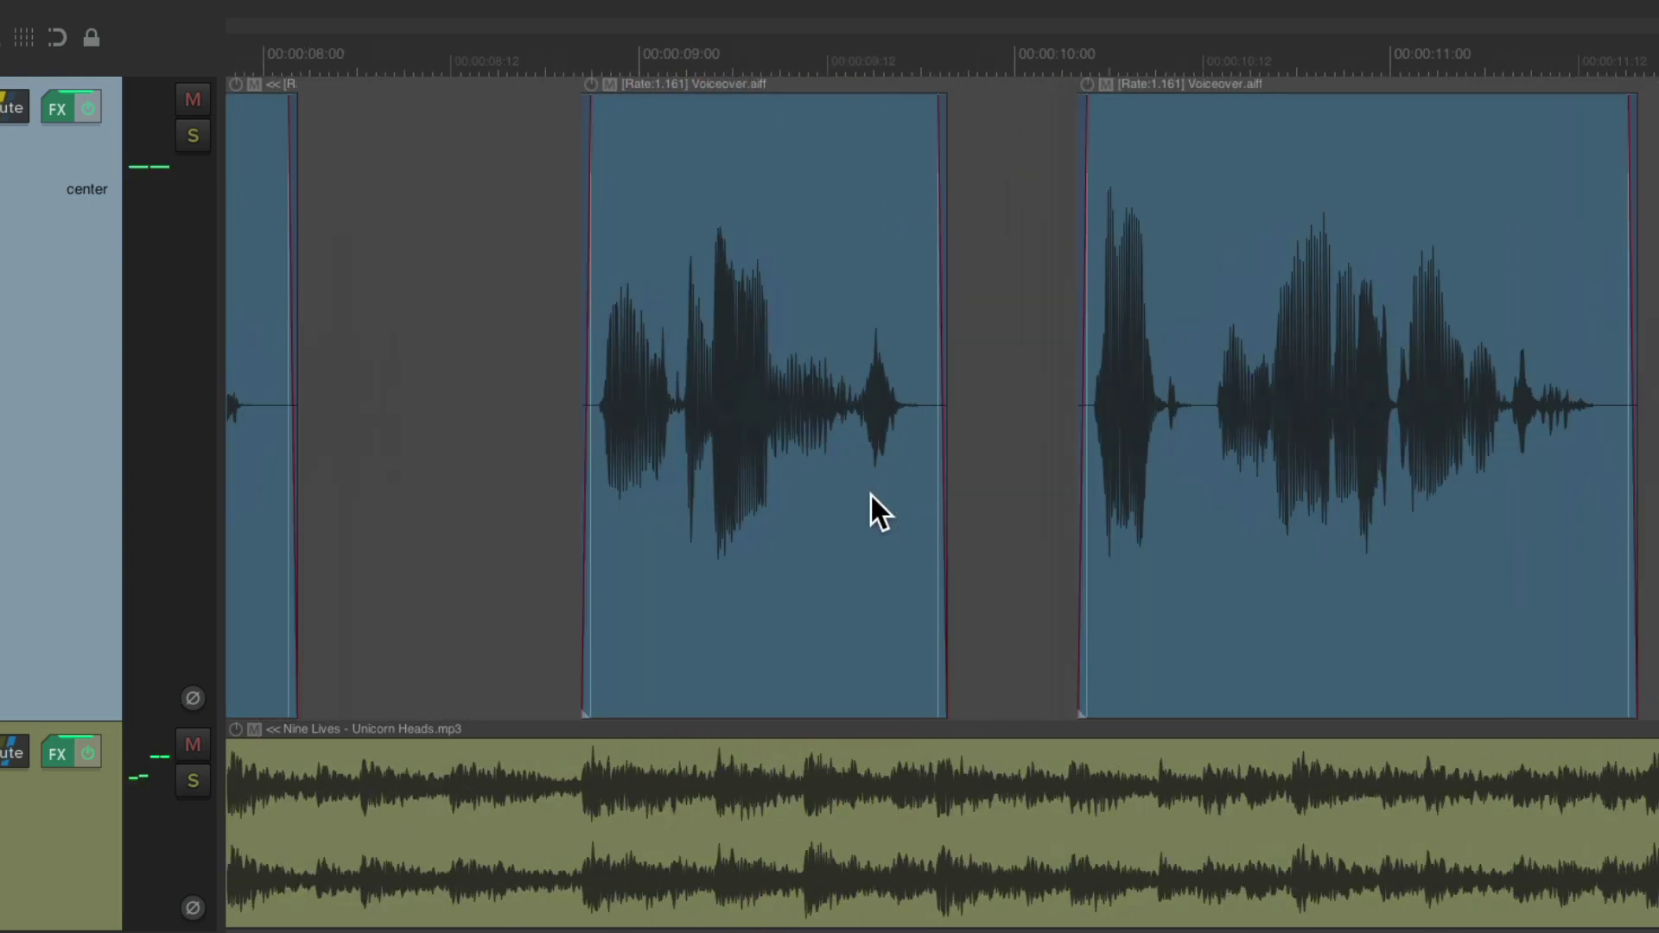
pyautogui.moveTo(565, 242); pyautogui.dragTo(983, 274)
pyautogui.moveTo(985, 479); pyautogui.dragTo(1035, 456)
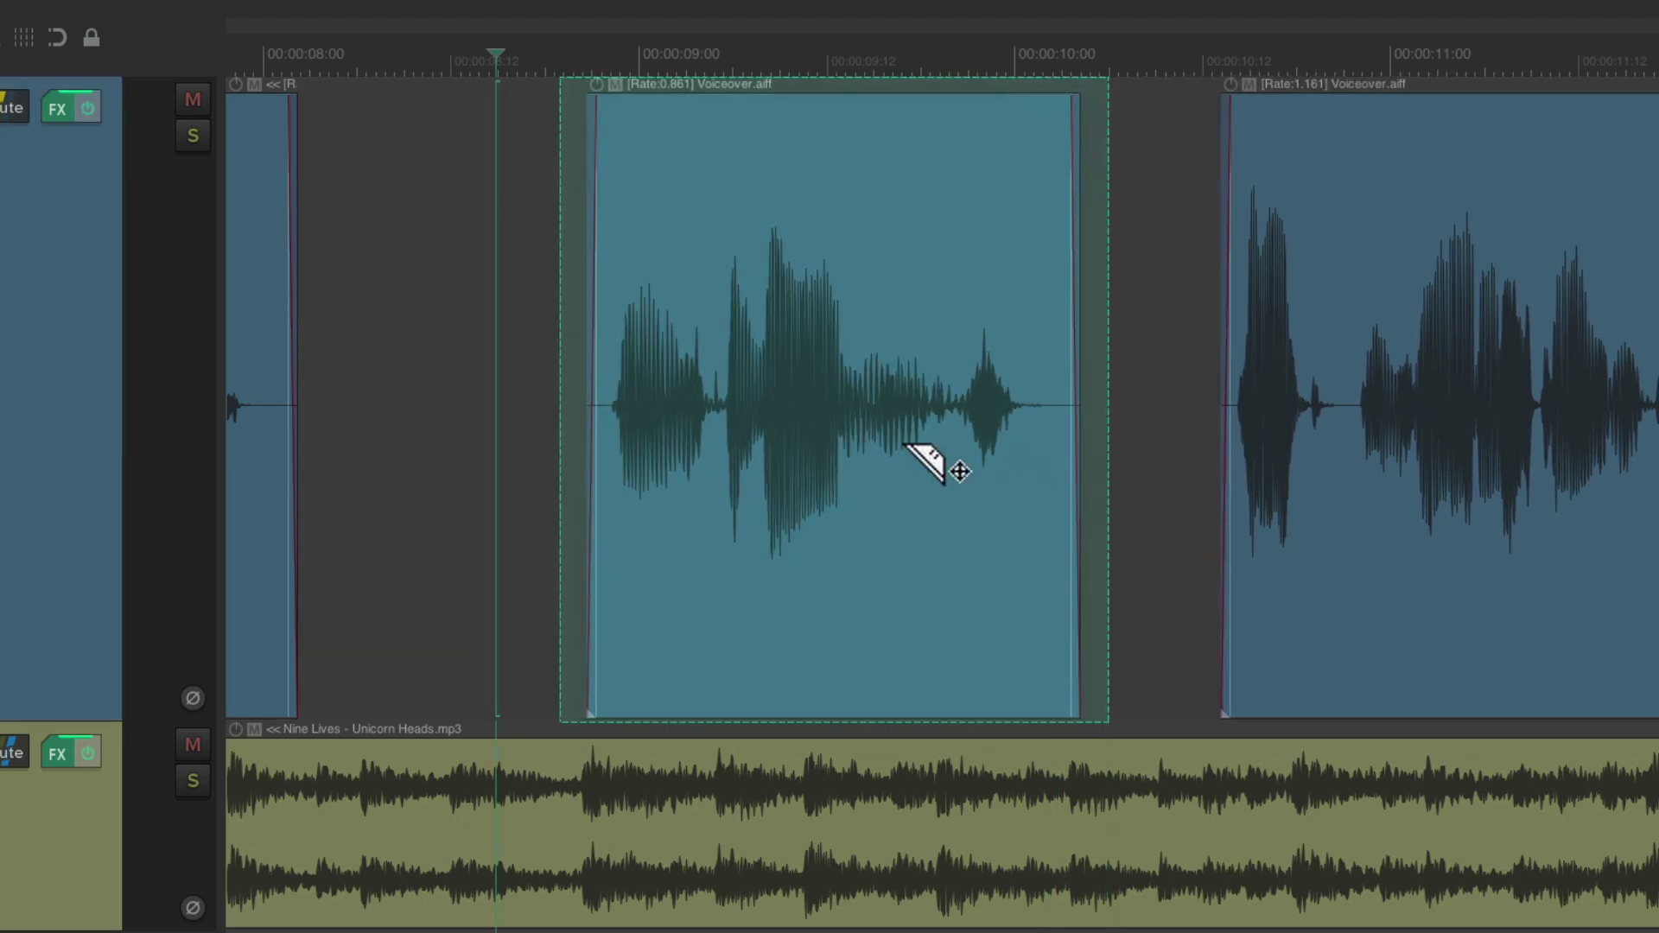
pyautogui.click(523, 486)
pyautogui.press('space')
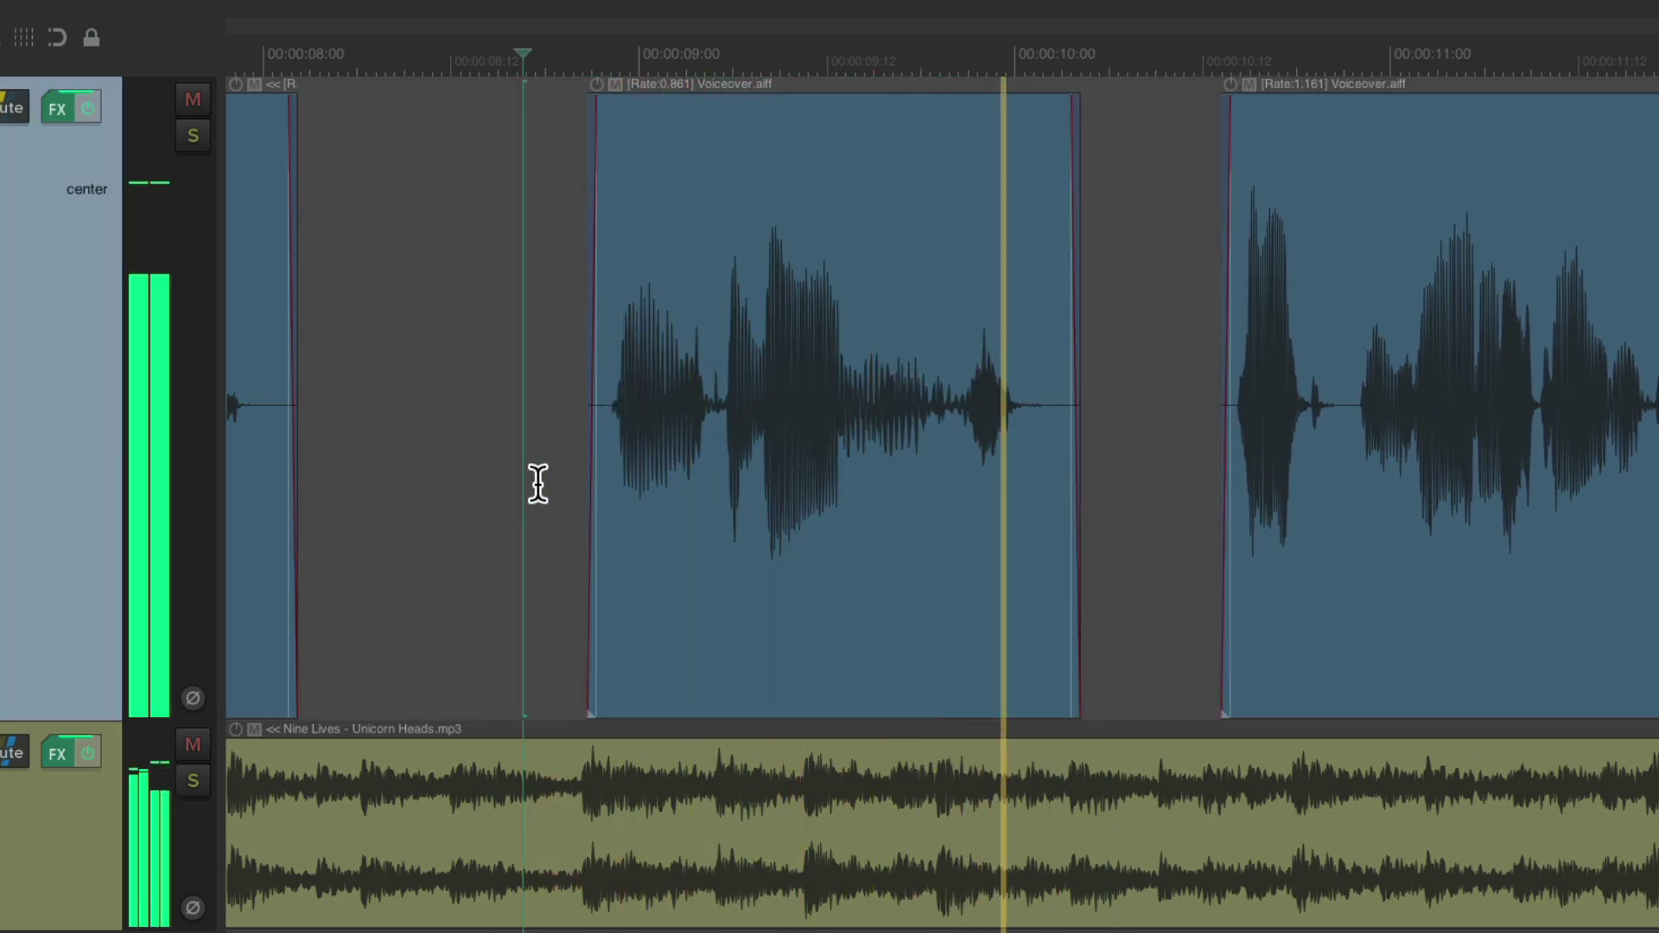
pyautogui.press('space')
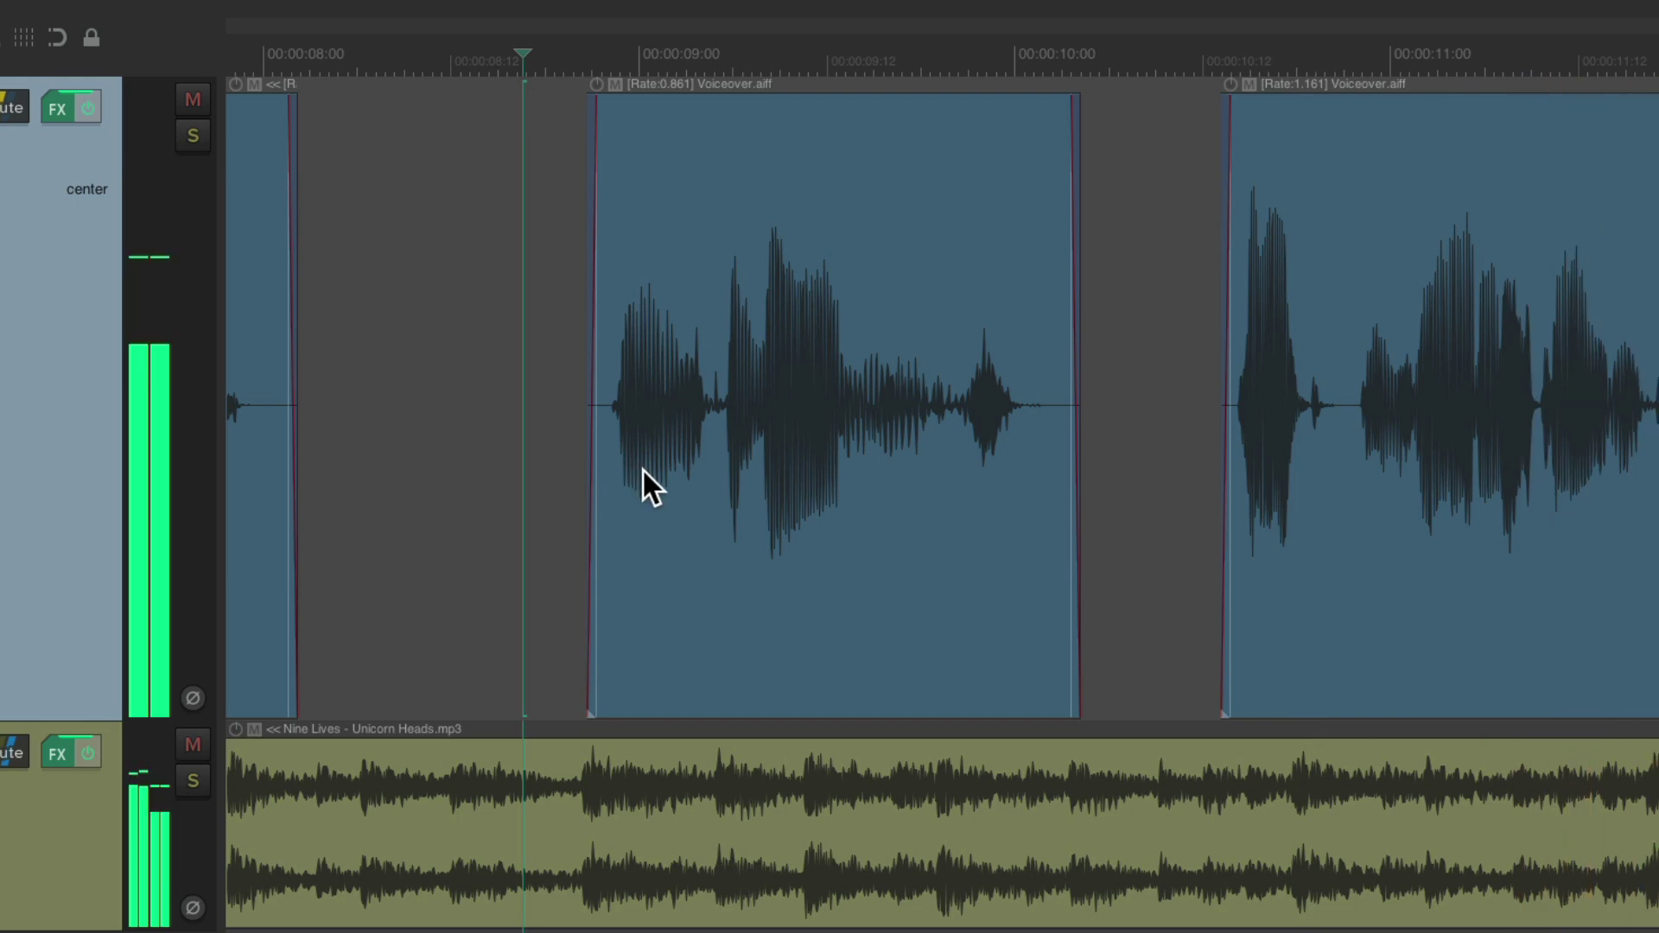
pyautogui.hotkey('ctrl', 'pagedown')
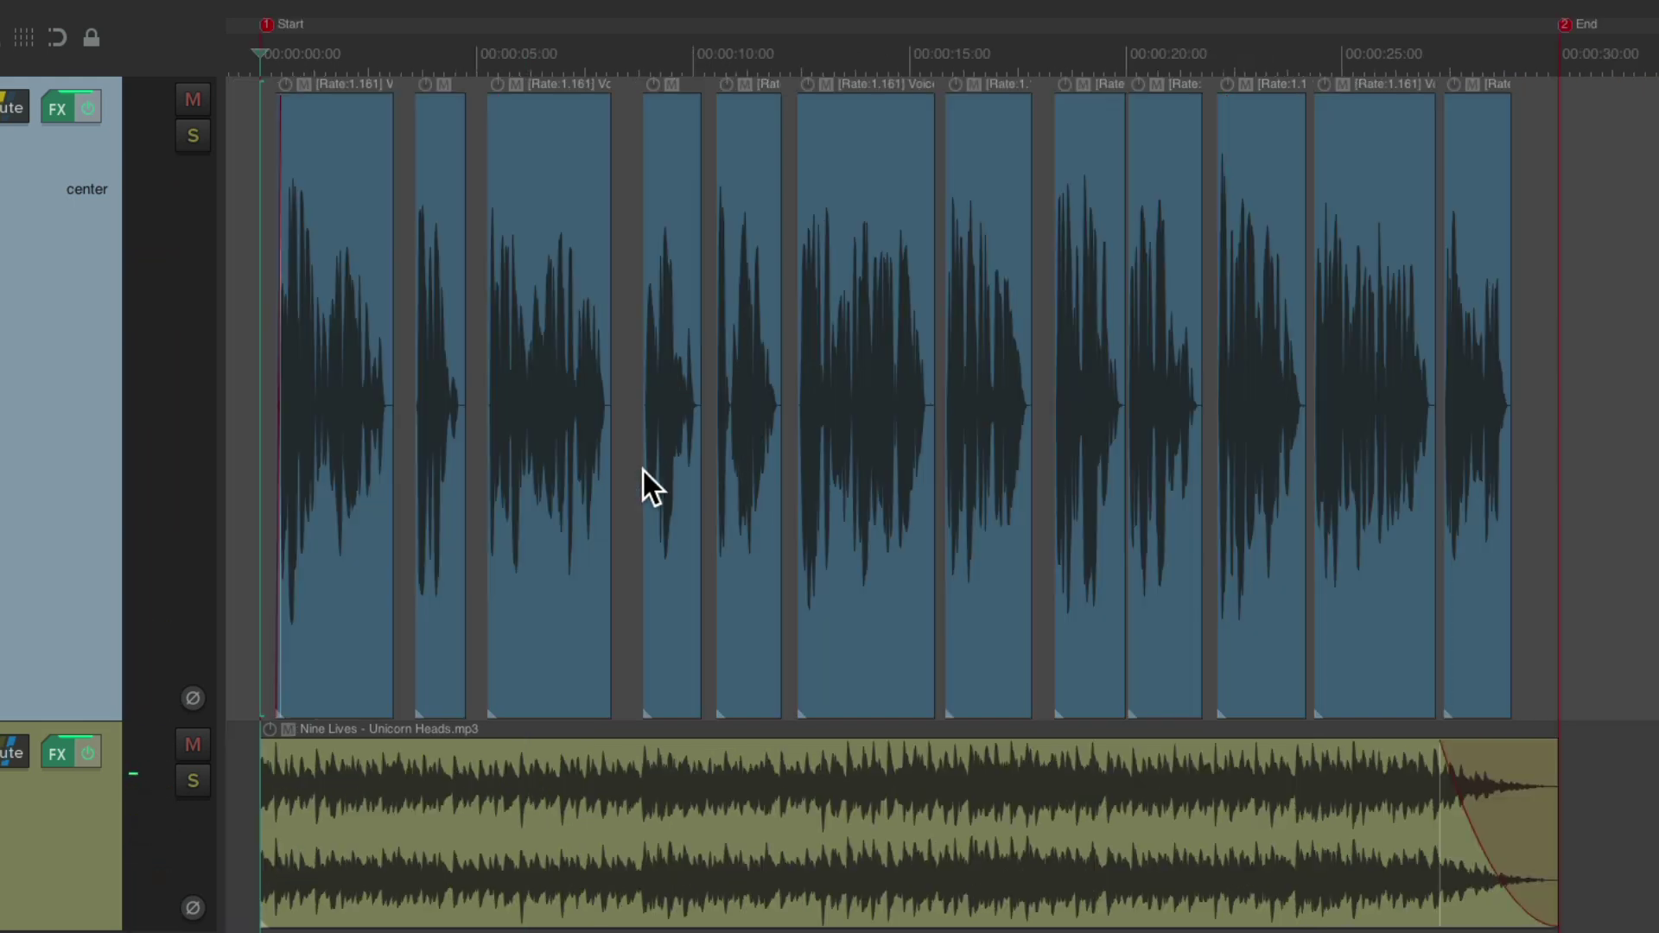
# - Compress all twelve voiceover clips to rate 1.196, play the ending, then play from Start
pyautogui.moveTo(264, 162); pyautogui.dragTo(1551, 161)
pyautogui.moveTo(1530, 315); pyautogui.dragTo(1492, 354)
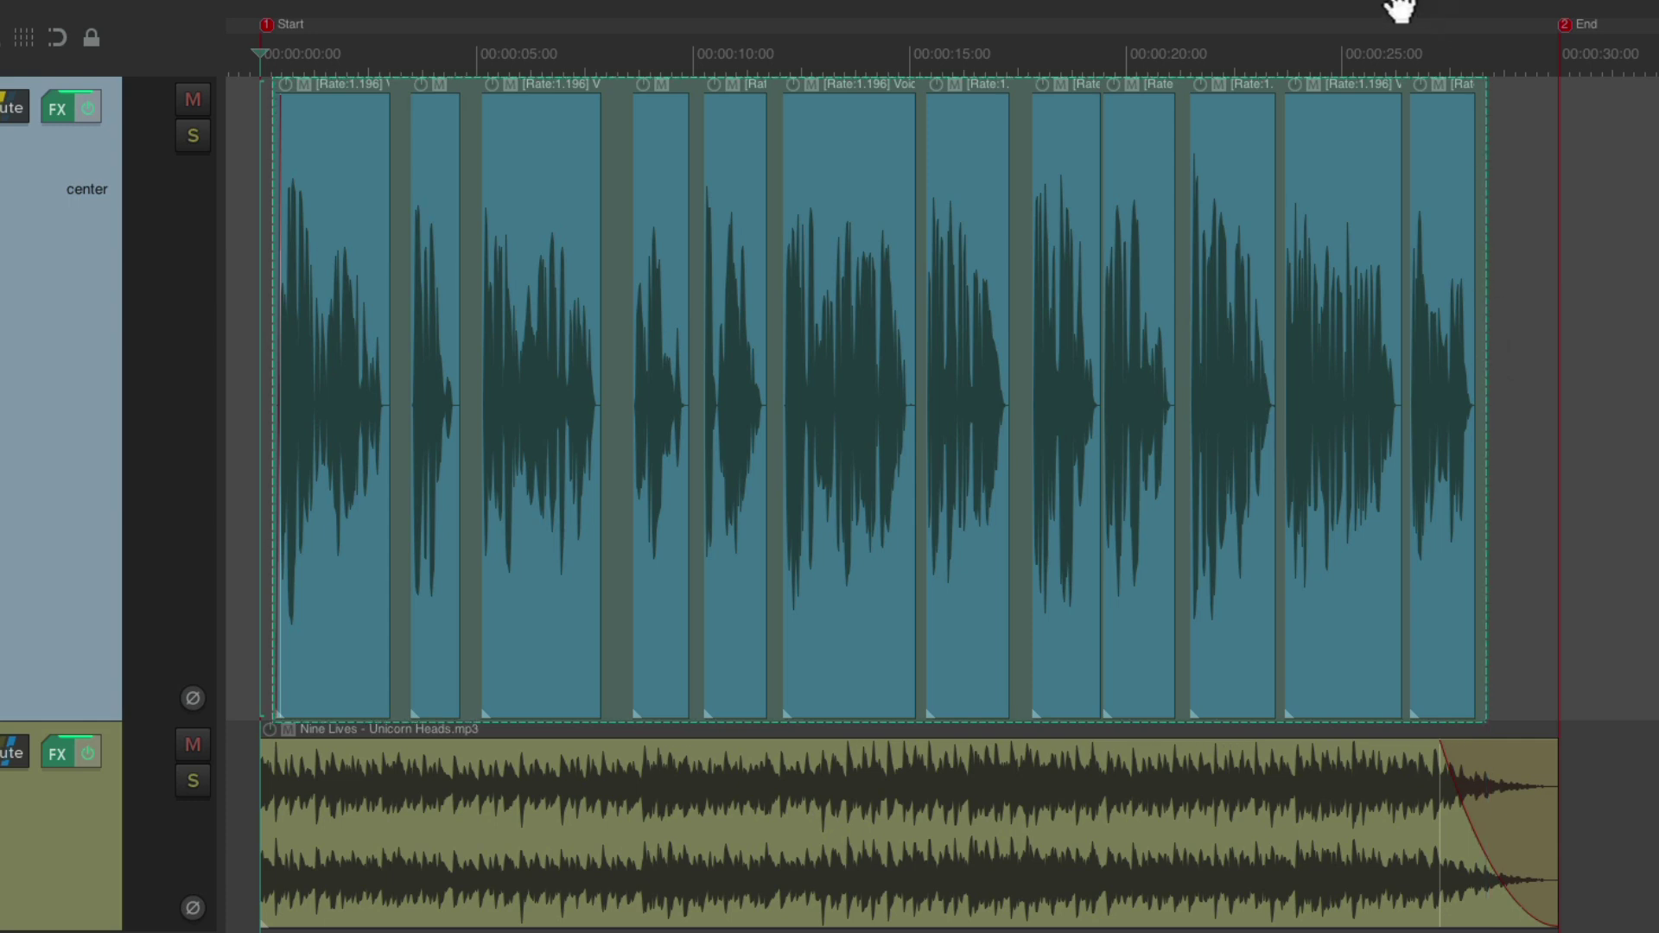
pyautogui.click(1402, 38)
pyautogui.press('space')
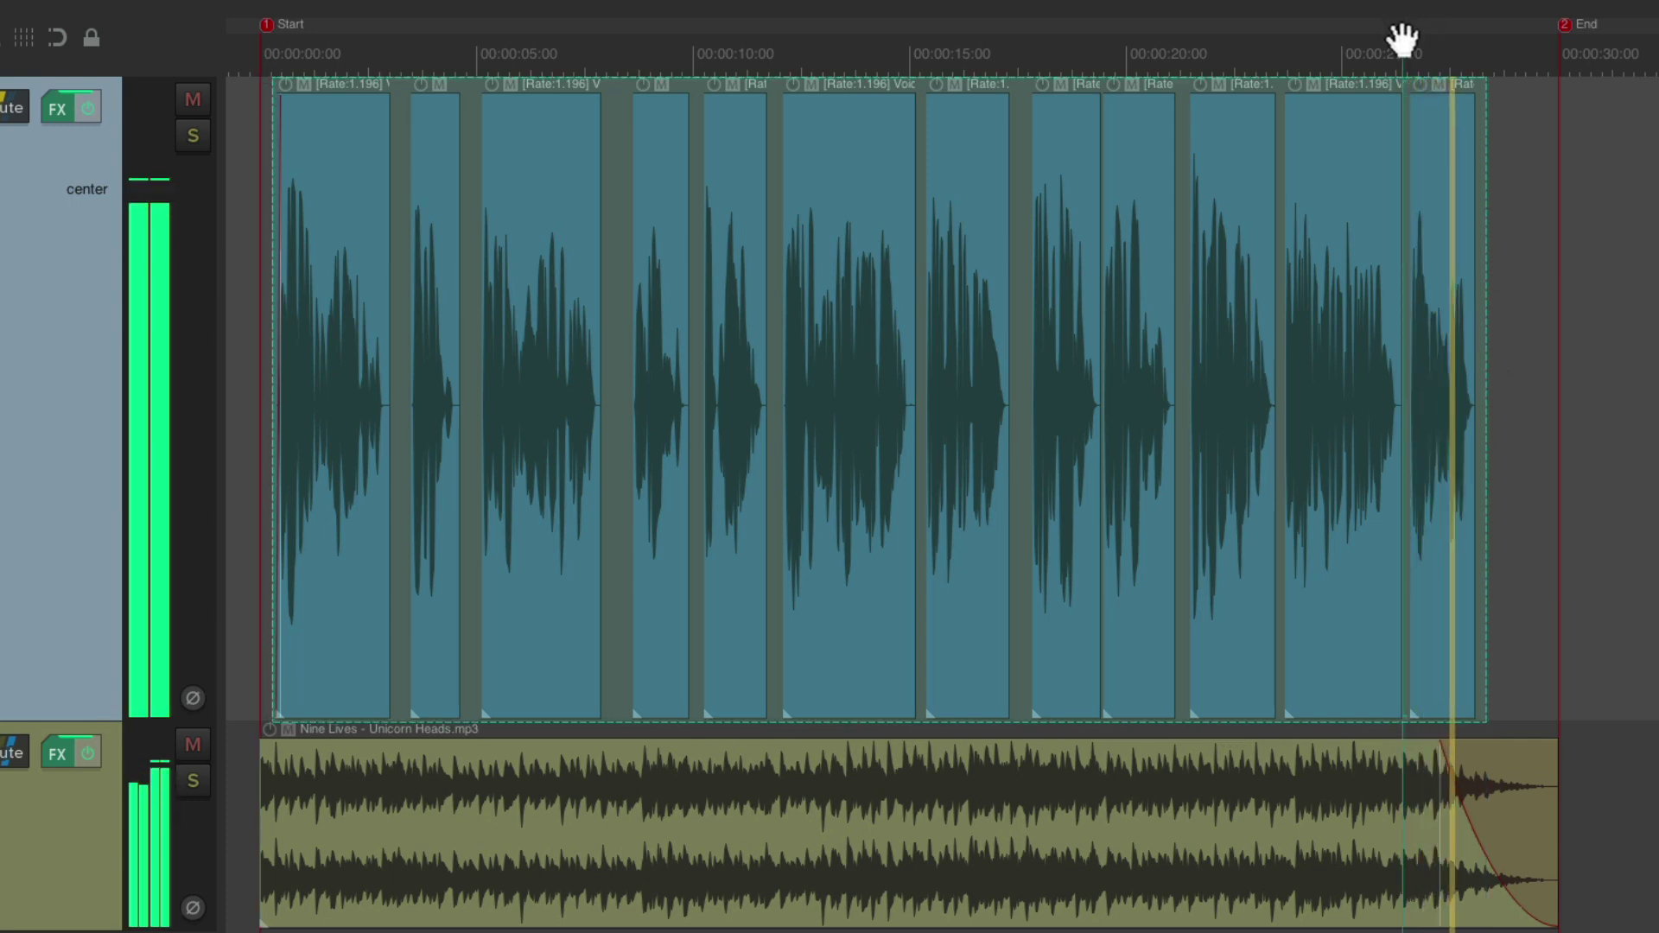
pyautogui.press('space')
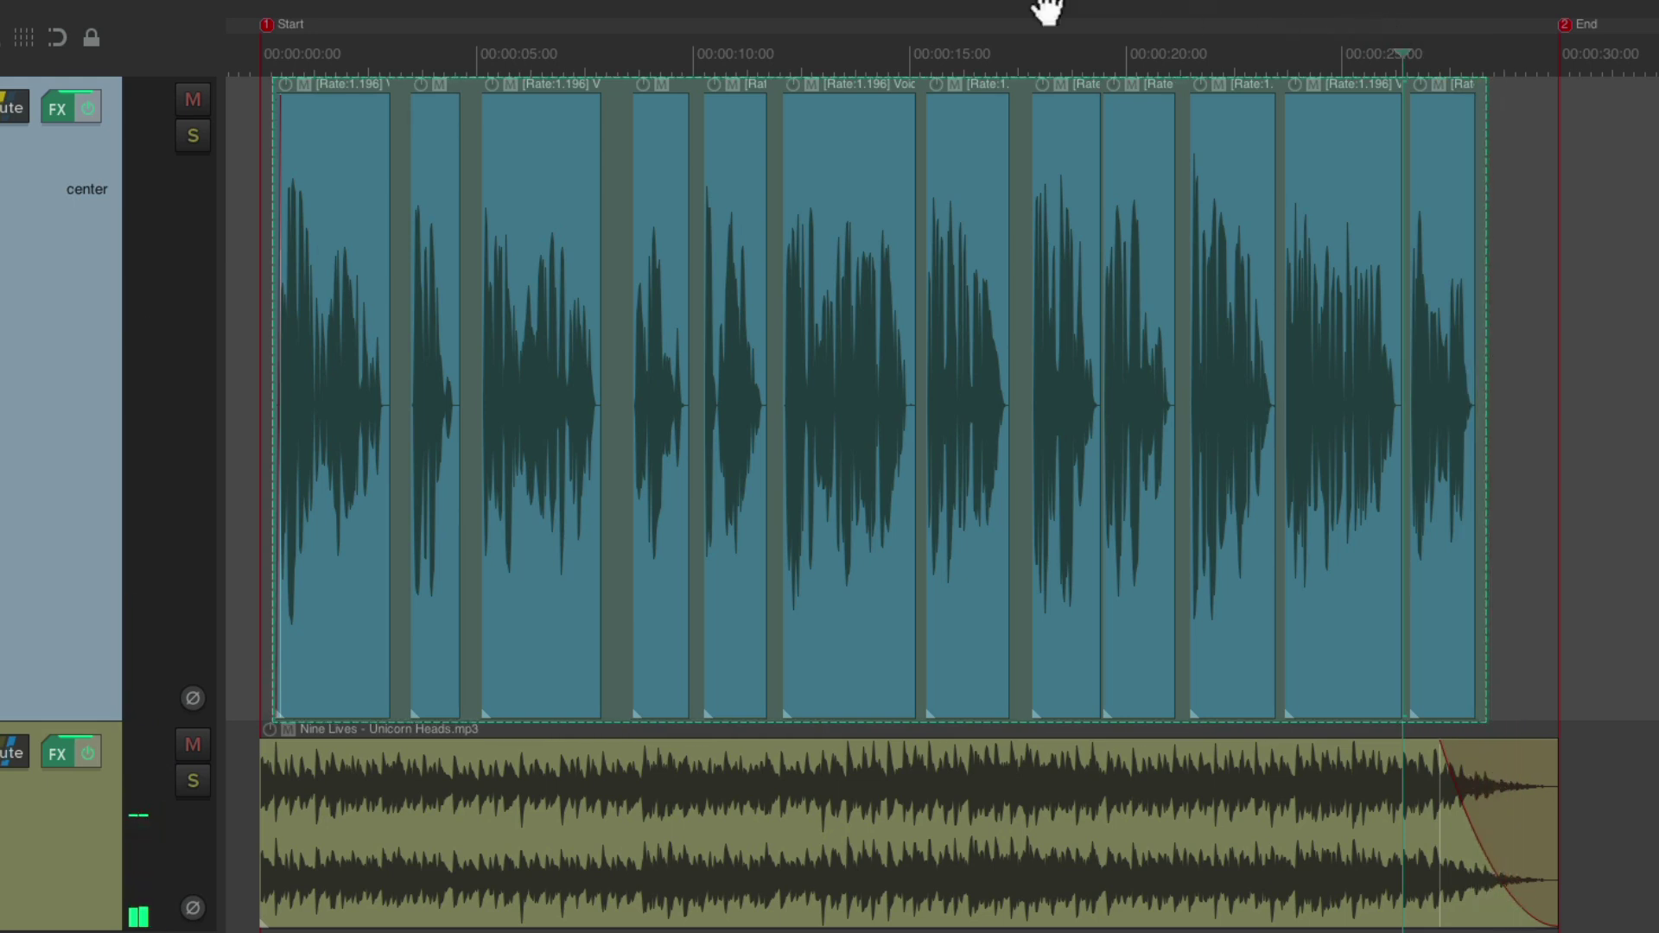
pyautogui.click(269, 29)
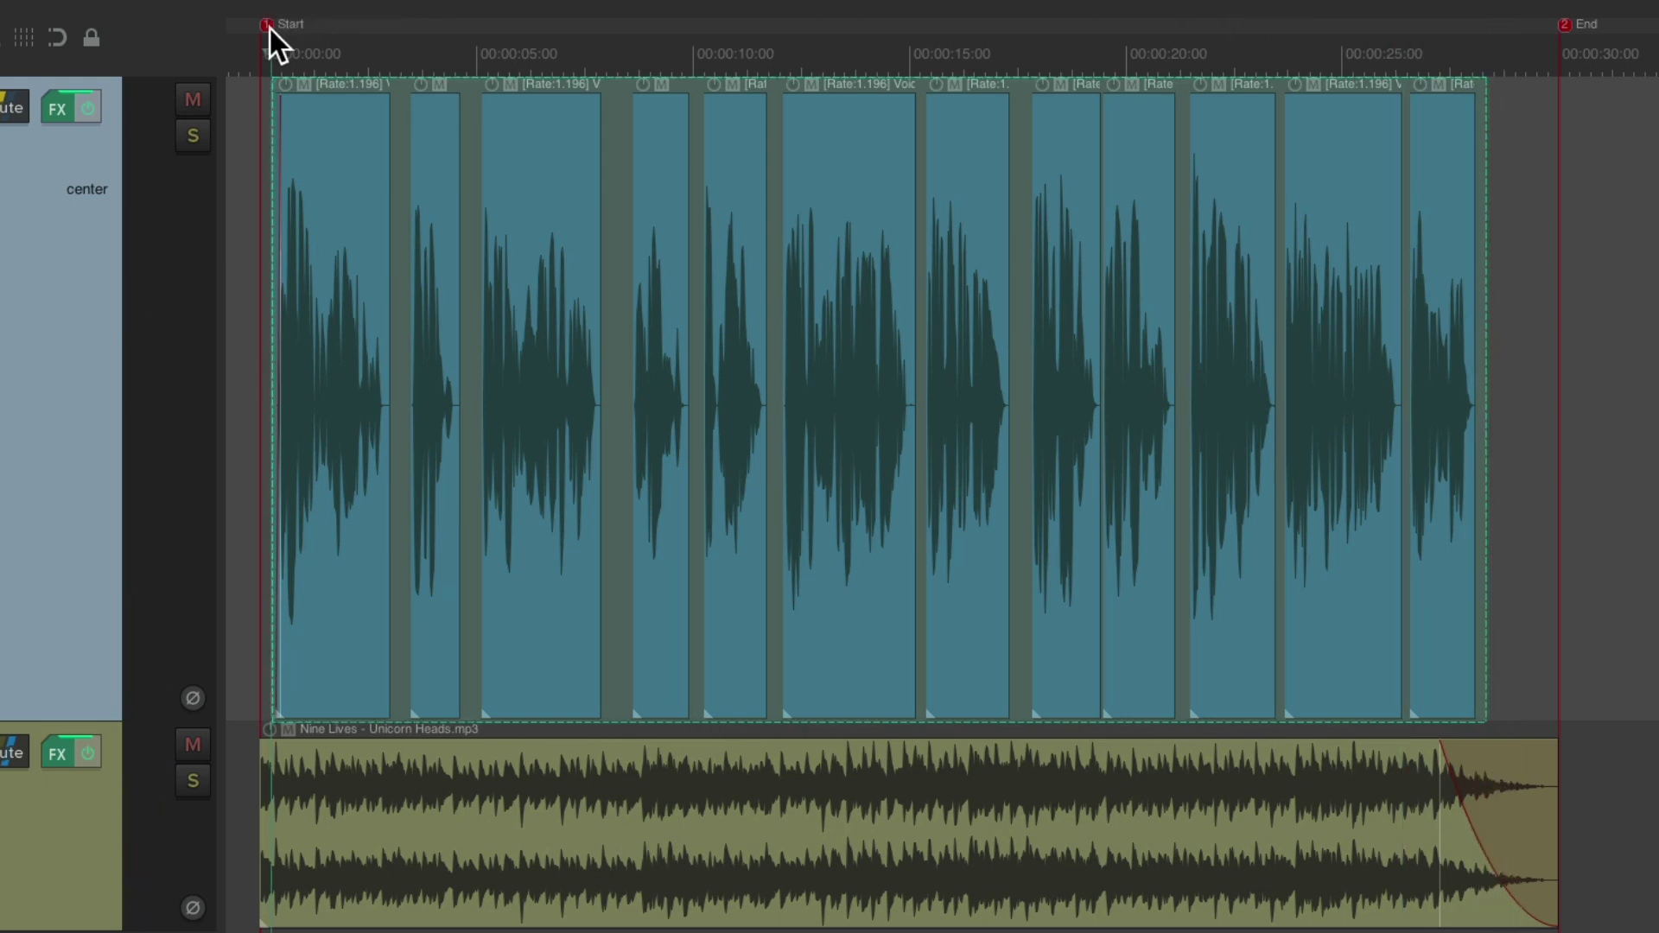
pyautogui.press('space')
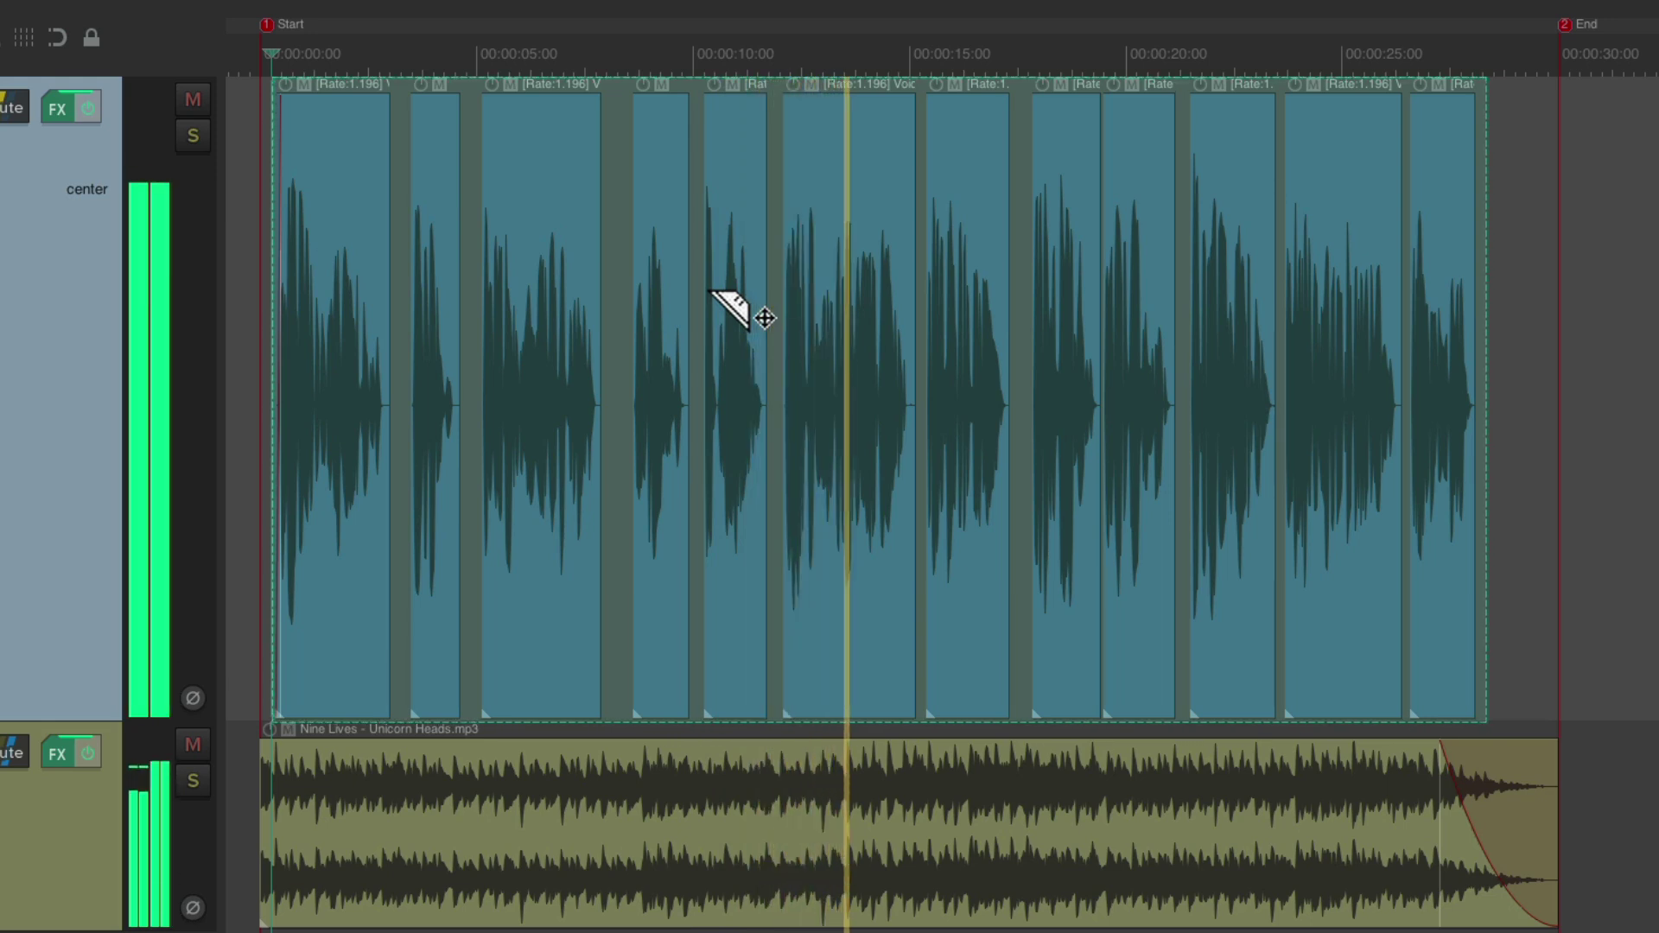
pyautogui.press('space')
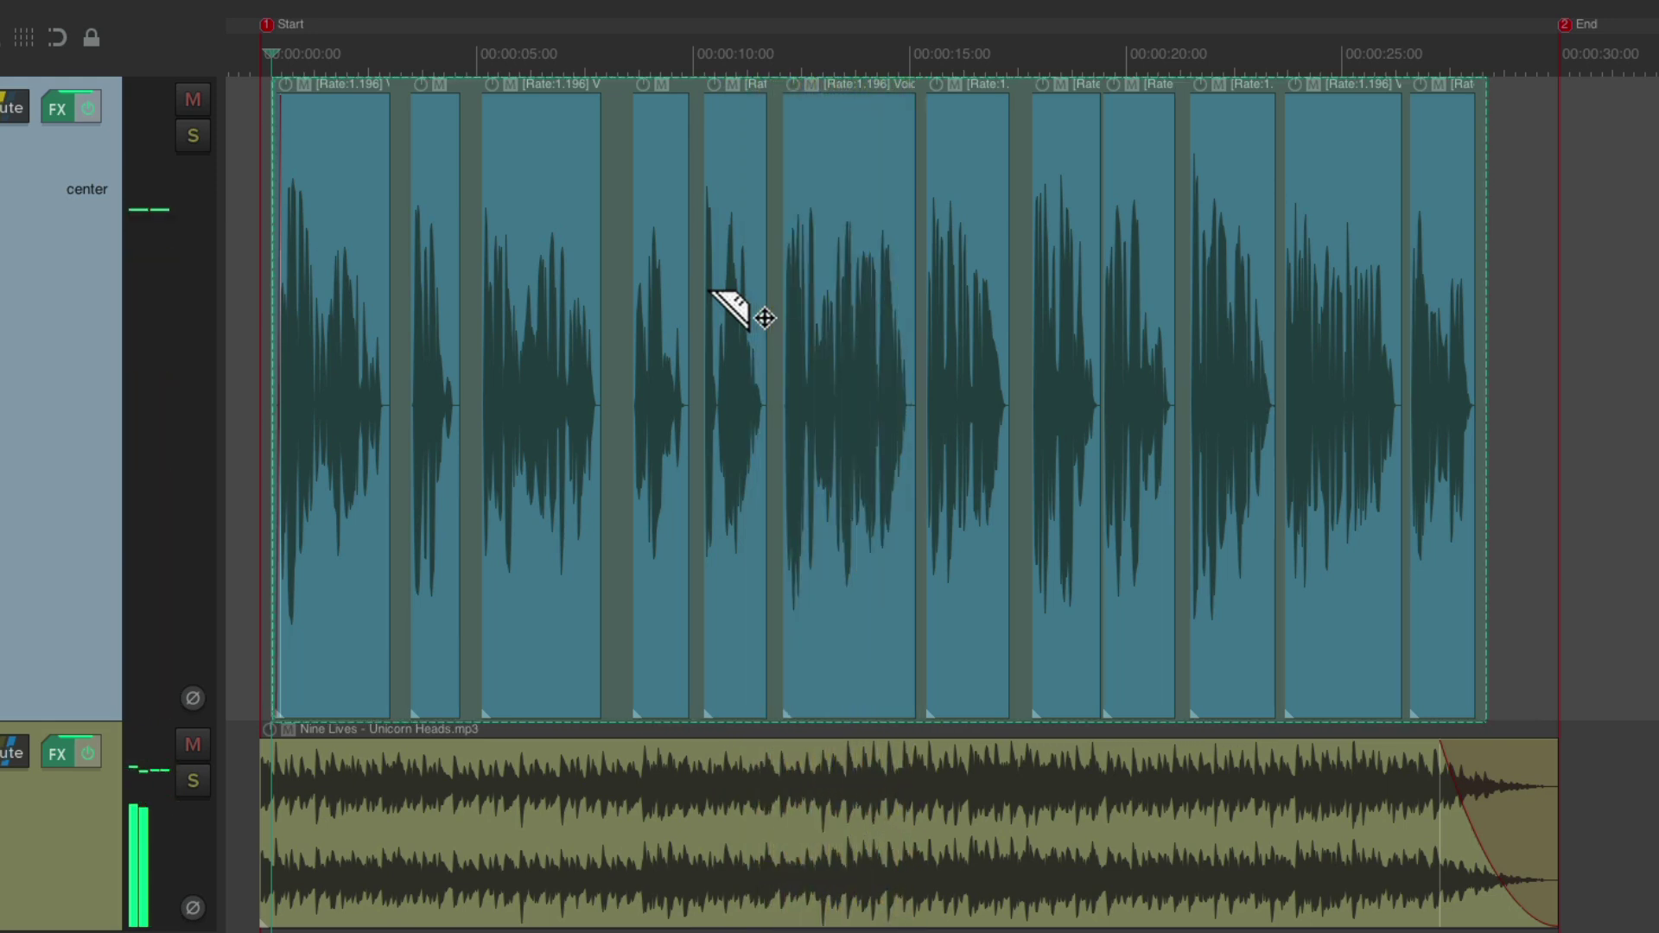
pyautogui.scroll(3, 945, 370)
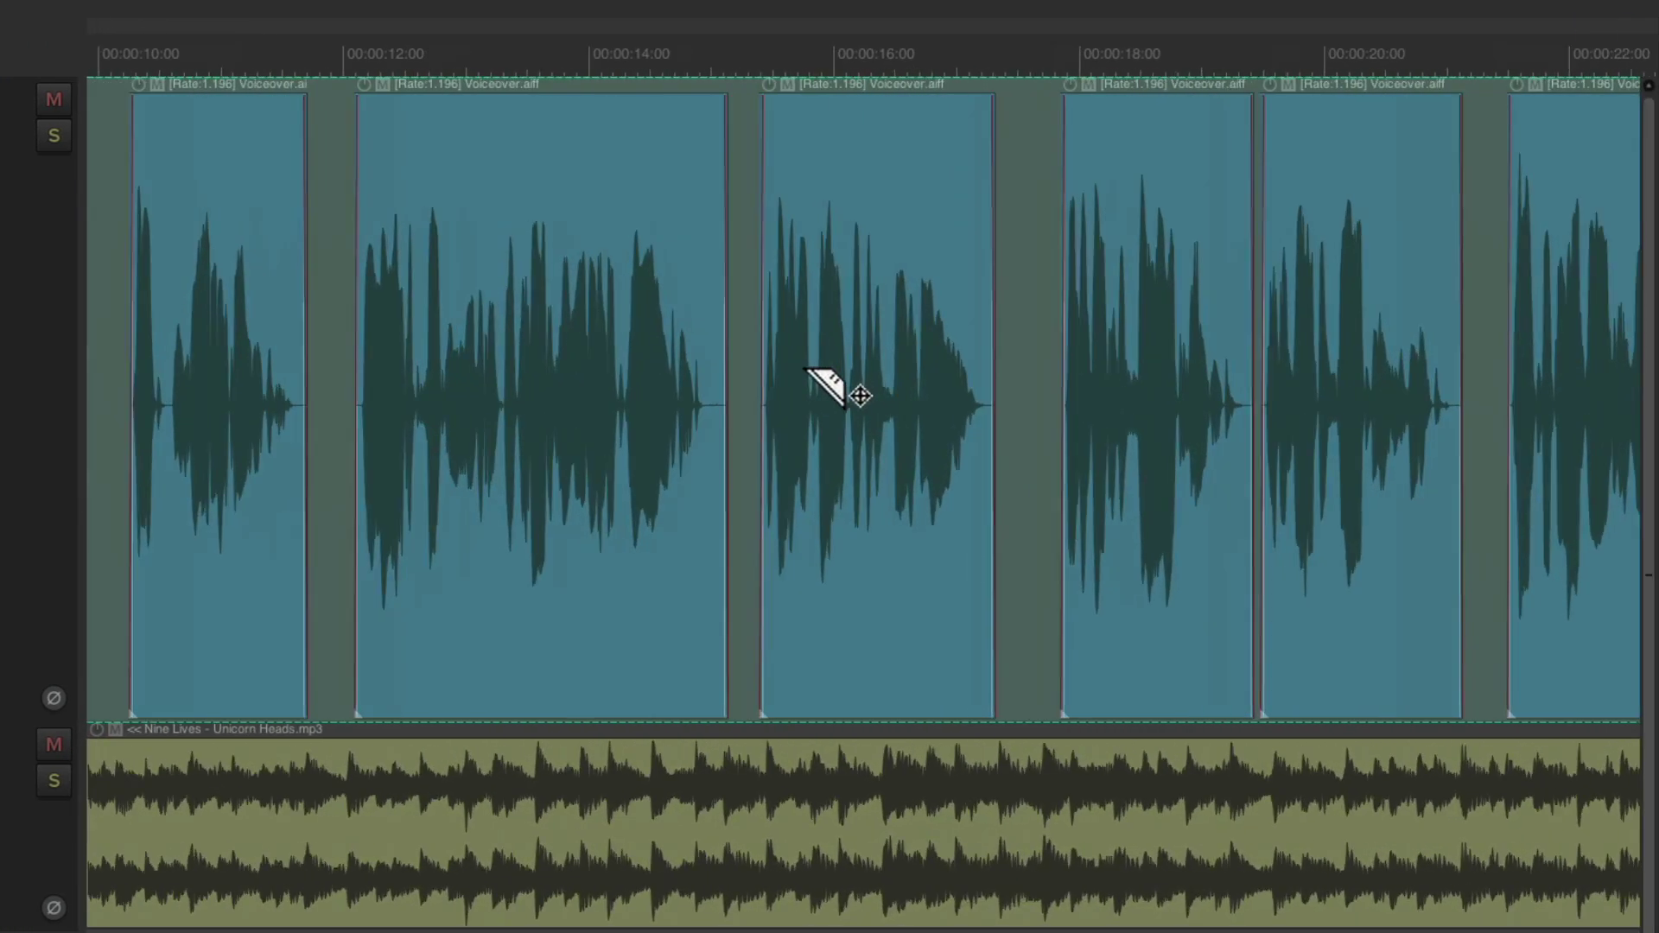
pyautogui.scroll(4, 813, 380)
pyautogui.click(705, 204)
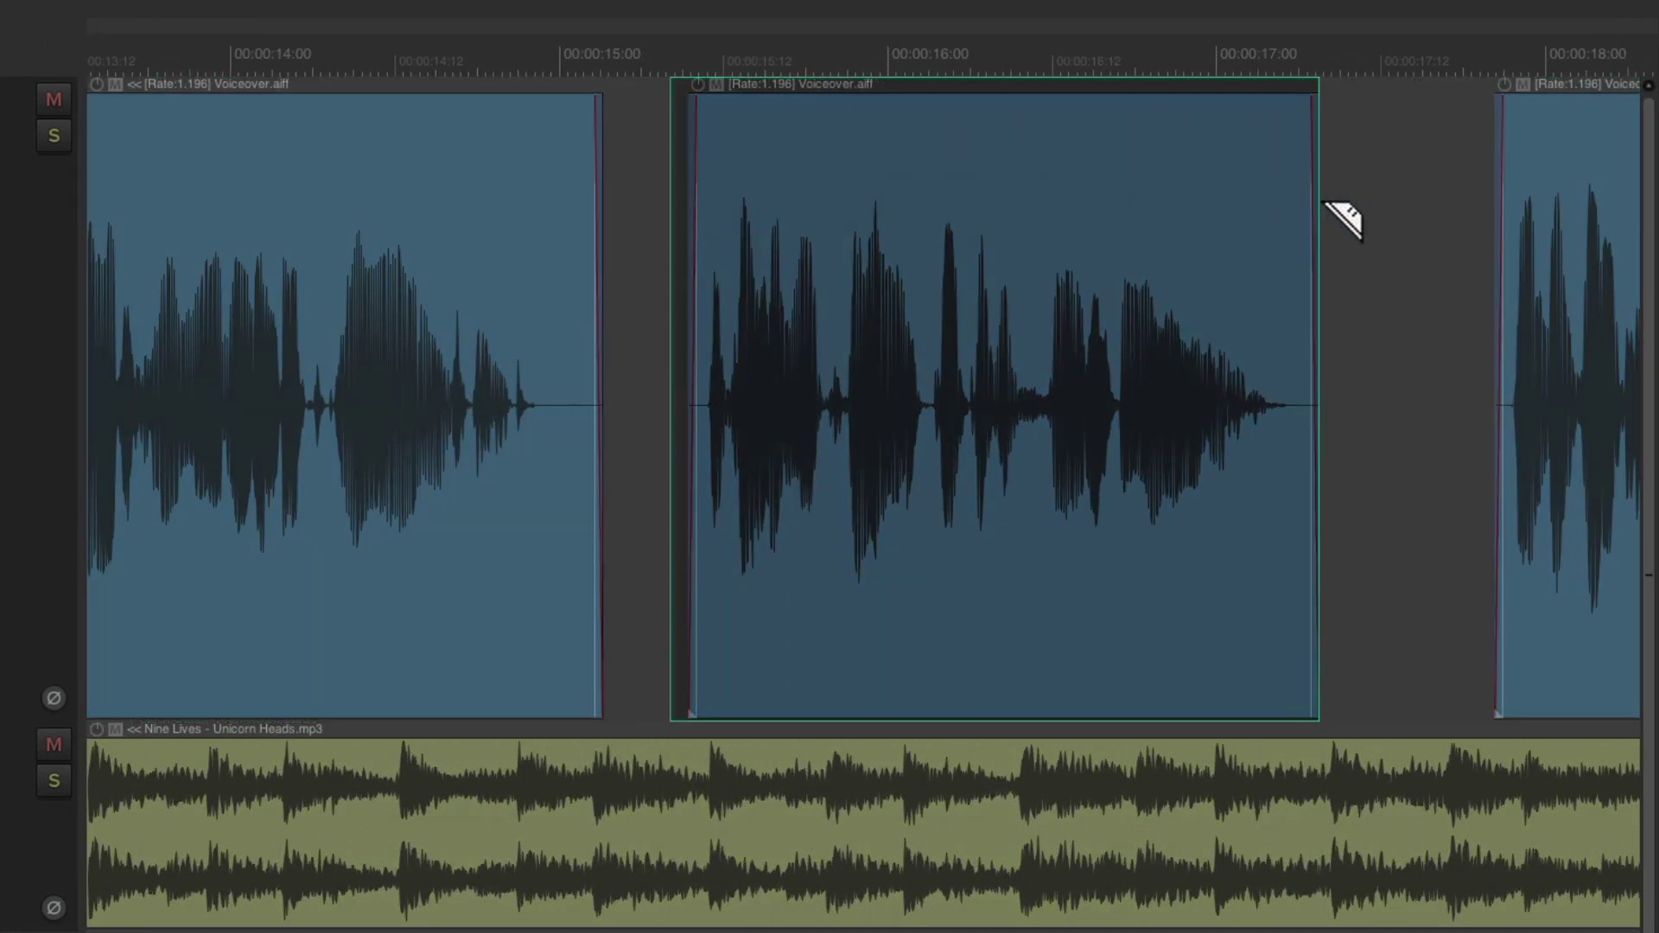
pyautogui.moveTo(1318, 200); pyautogui.dragTo(1345, 200)
pyautogui.moveTo(1234, 294); pyautogui.dragTo(1216, 297)
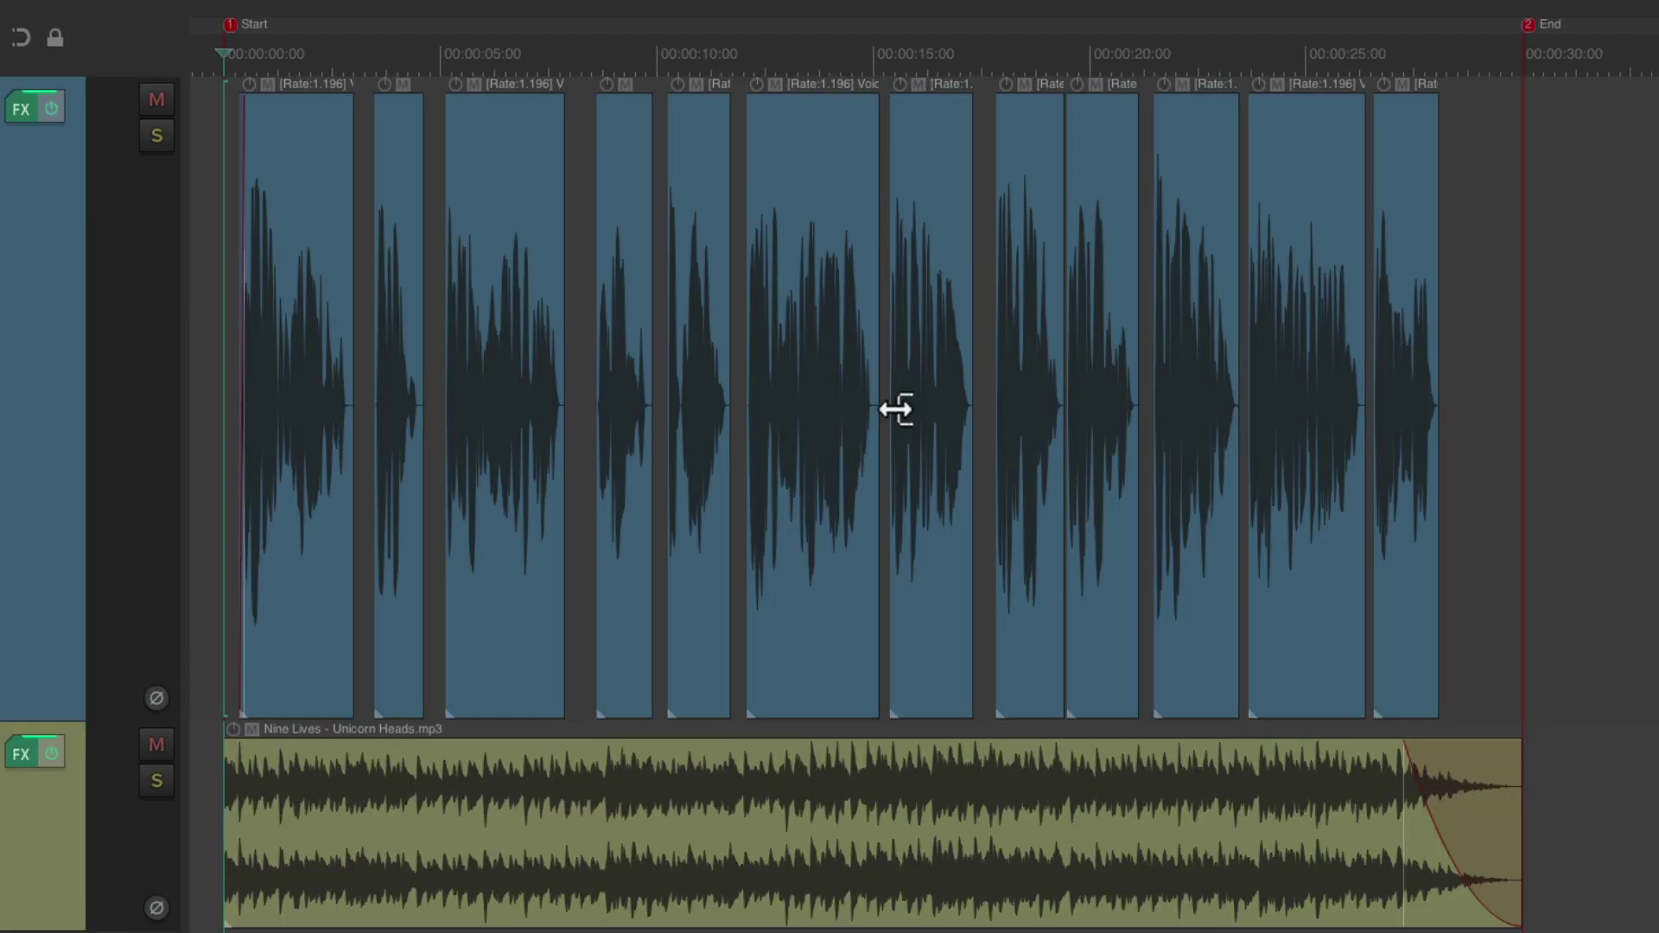
# - Select all voice clips, shorten them to rate 1.210, and play back the new timing
pyautogui.moveTo(230, 168); pyautogui.dragTo(1455, 221)
pyautogui.moveTo(1458, 290)
pyautogui.mouseDown()
pyautogui.moveTo(1515, 288)
pyautogui.moveTo(1243, 313)
pyautogui.moveTo(1443, 303)
pyautogui.mouseUp()
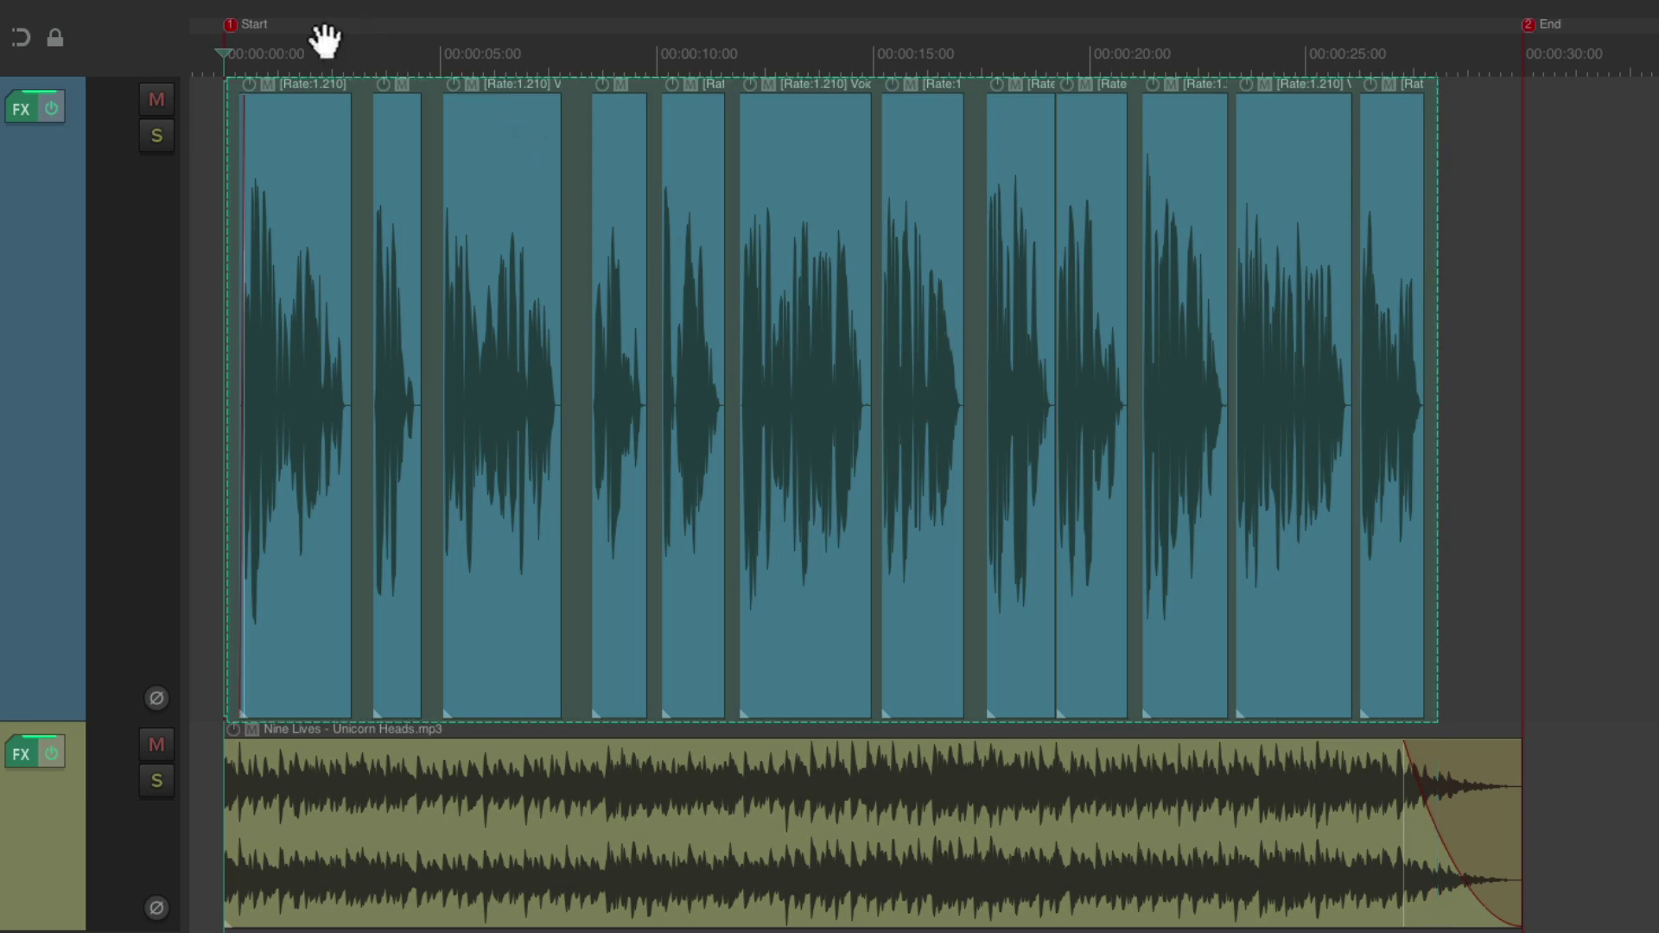
pyautogui.press('space')
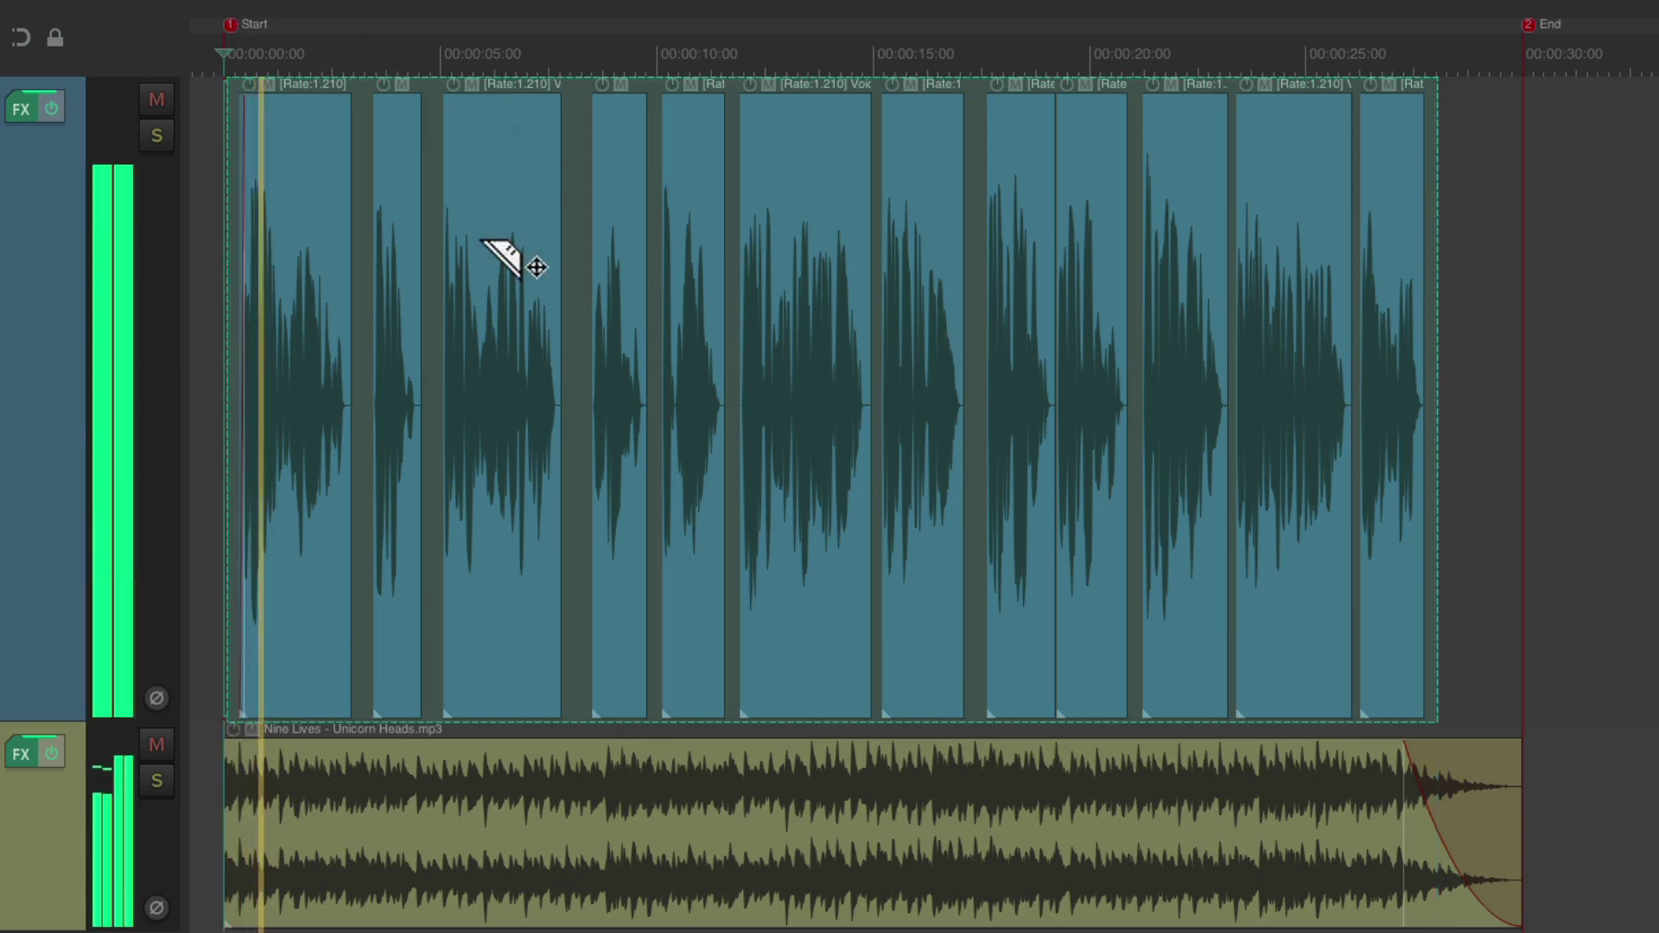
pyautogui.press('Escape')
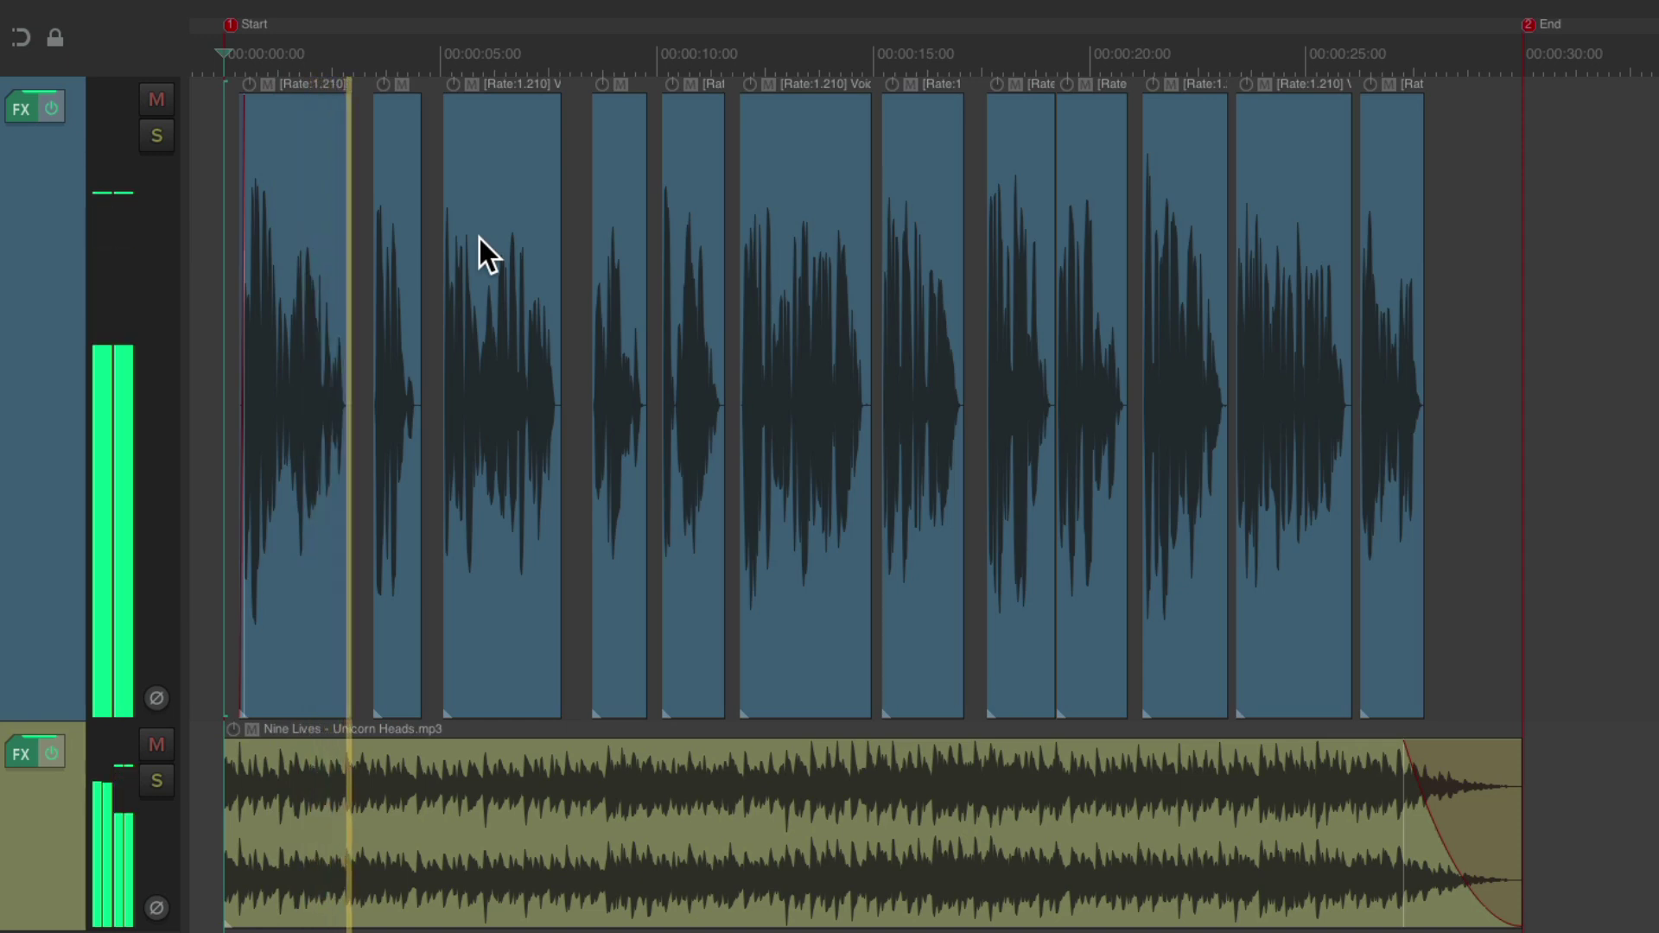